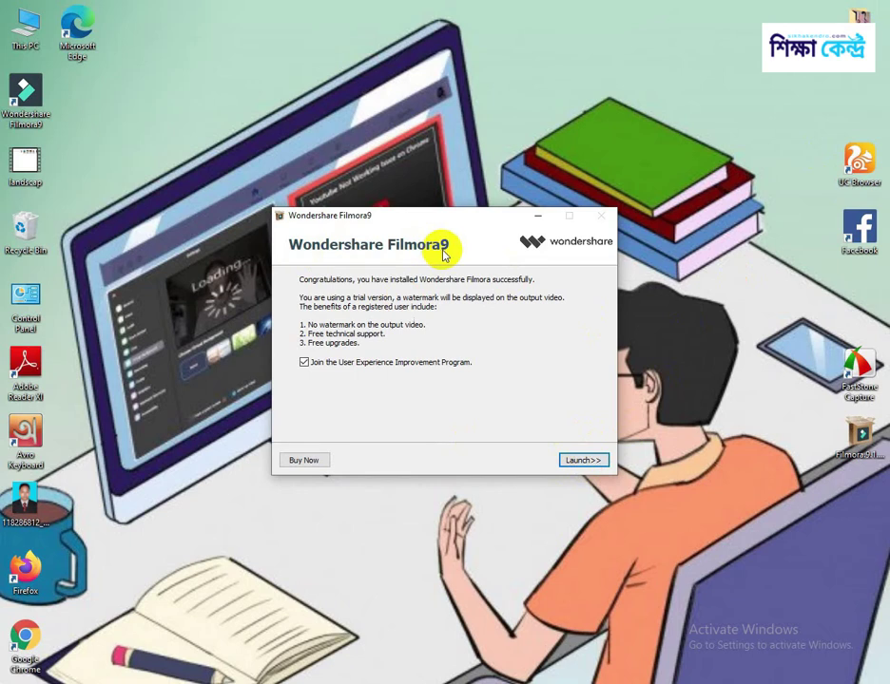
Launch Filmora9 from the installer, create a new 16:9 (Widescreen) project, close the Message Center, and postpone the update
left_click(579, 462)
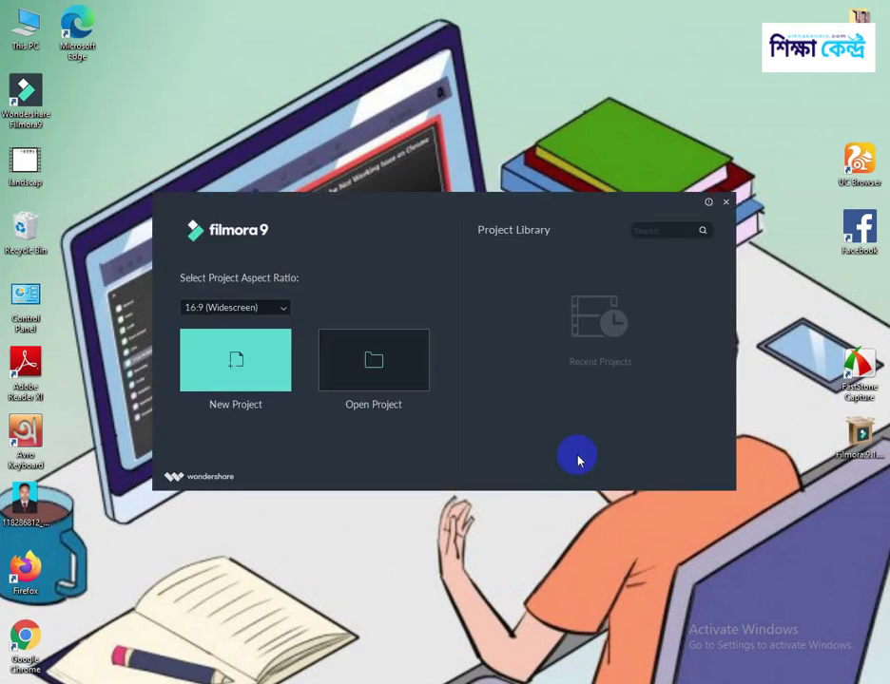
left_click(245, 361)
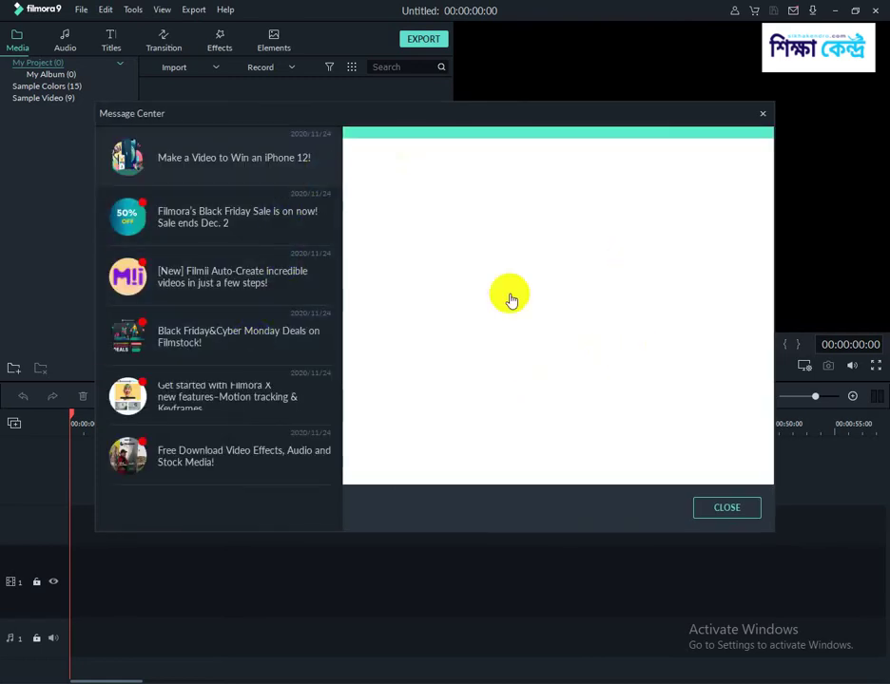
left_click(726, 507)
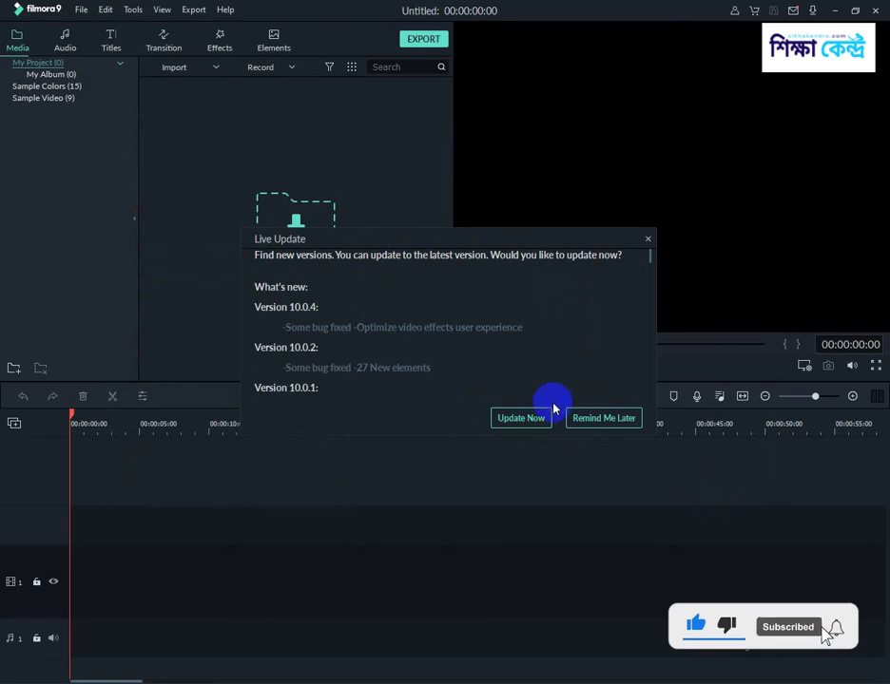
left_click(605, 419)
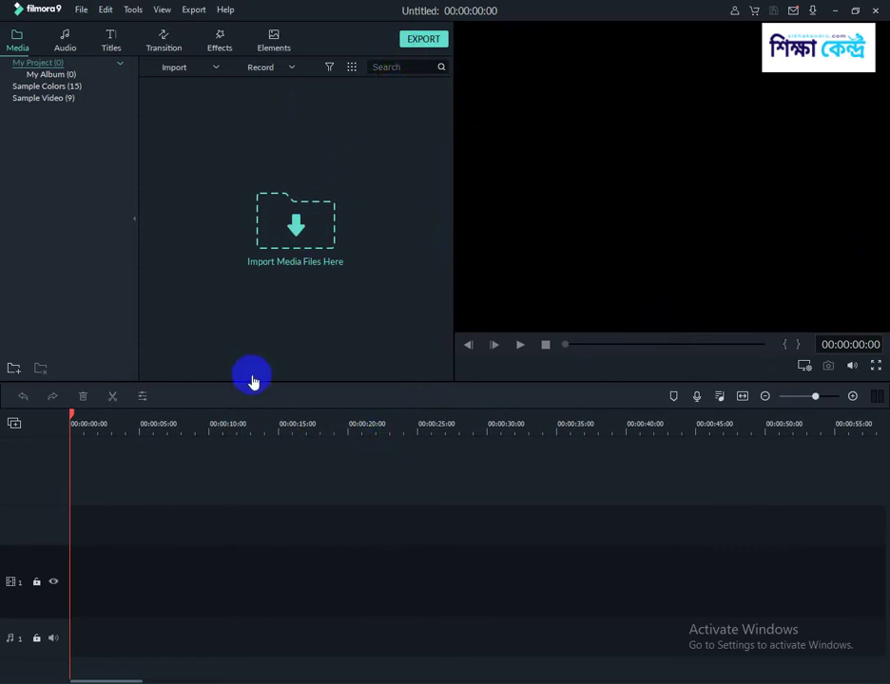
Import the landscap video from the Desktop and add it to the timeline, matching the project settings to the media
left_click(295, 224)
left_click(310, 121)
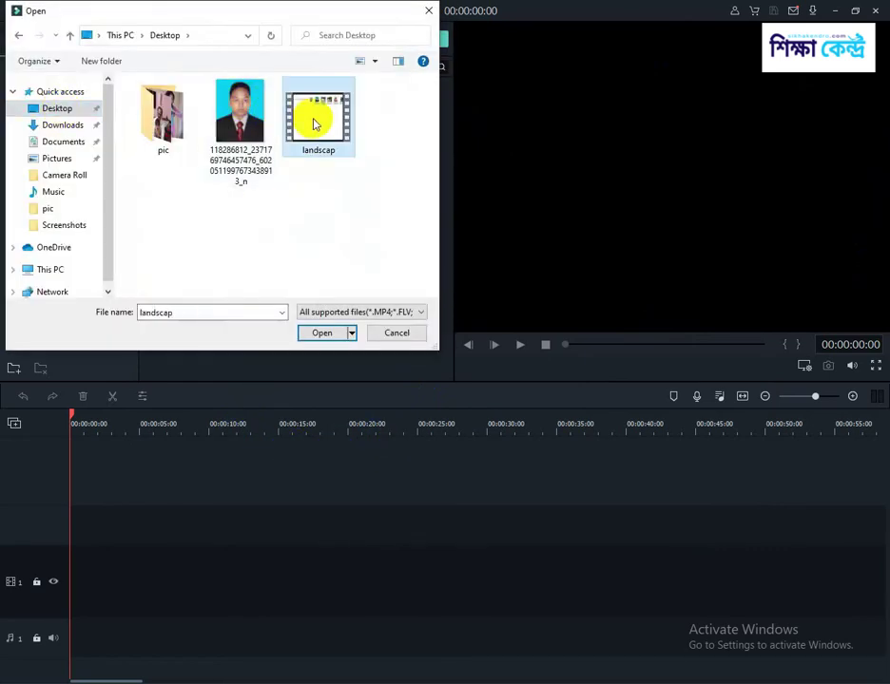
left_click(324, 333)
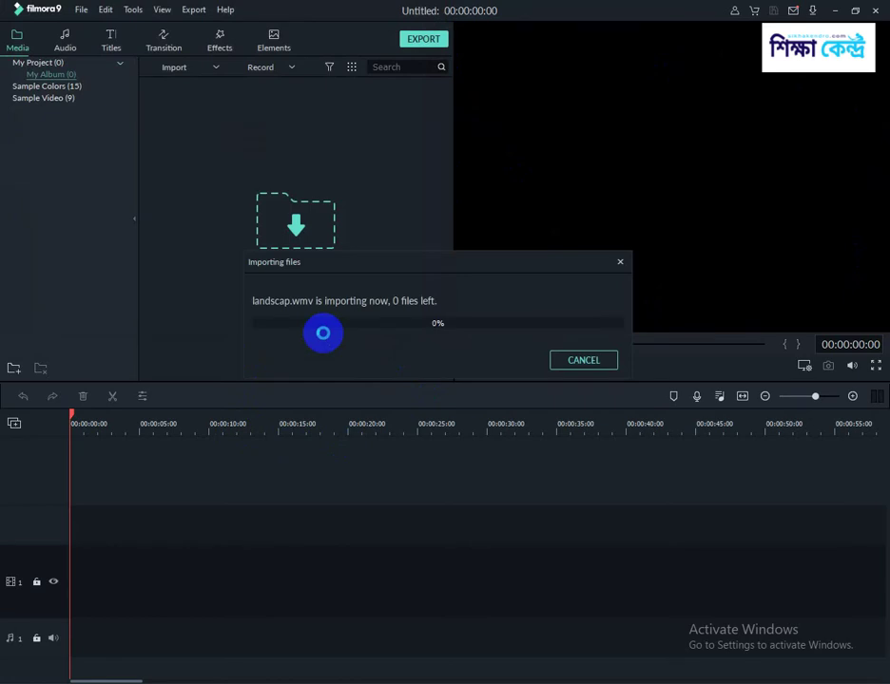
left_click(504, 370)
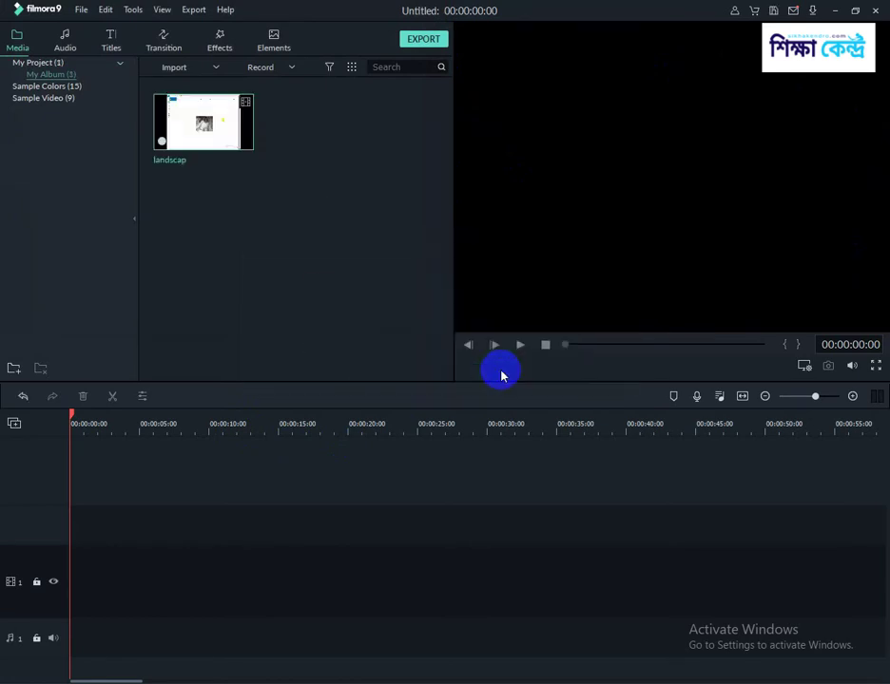
double_click(203, 126)
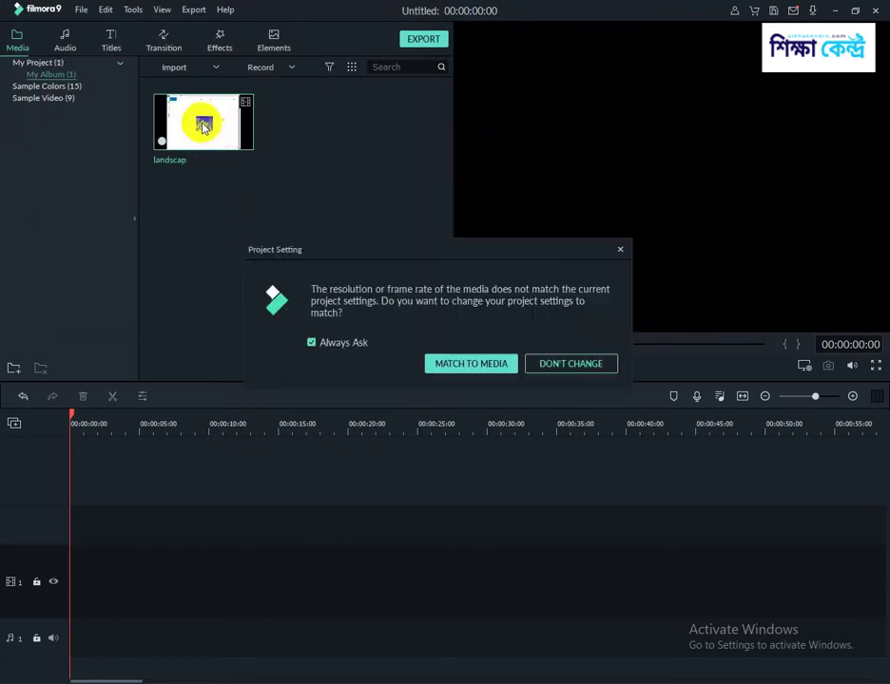
left_click(476, 364)
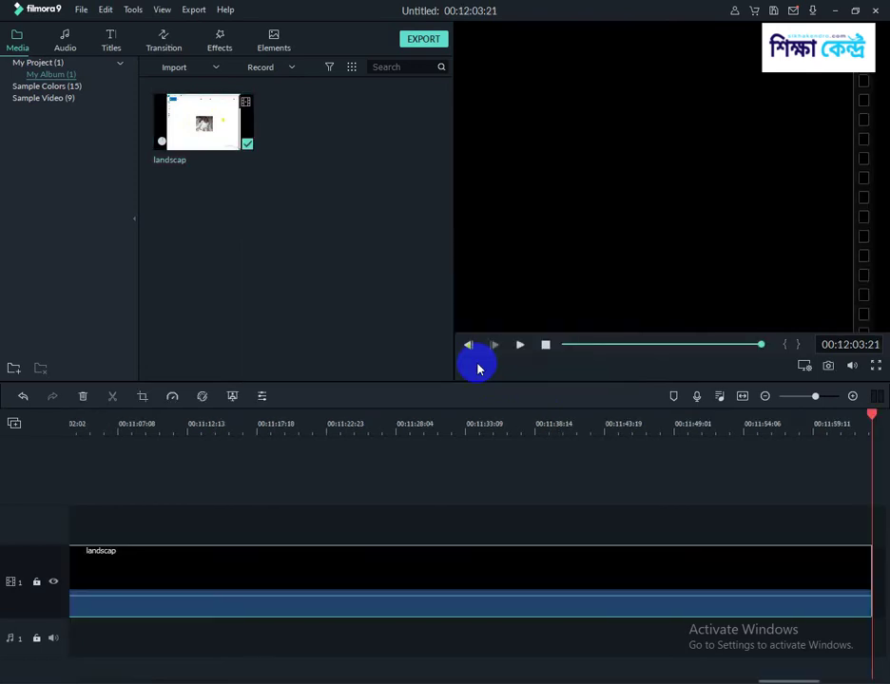
Start an export to view the watermark plan options, dismiss them, and close Filmora9 without saving the project
left_click(423, 39)
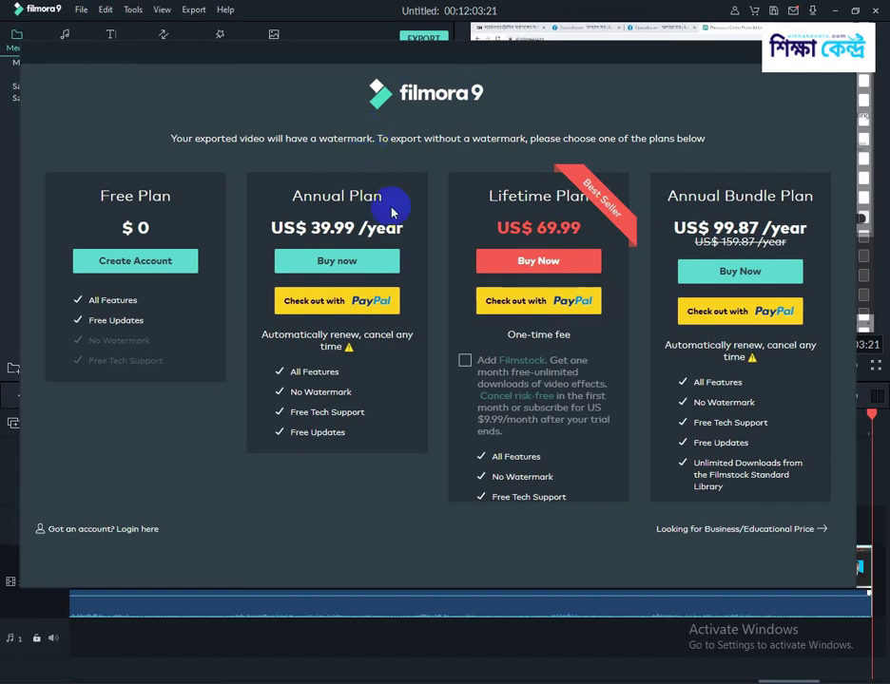
key("Escape")
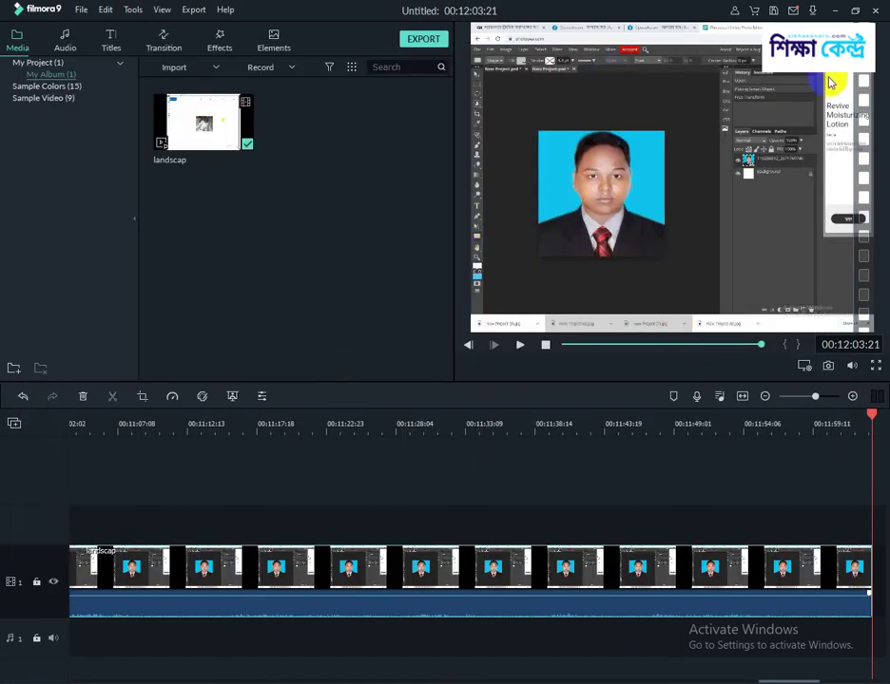
left_click(875, 10)
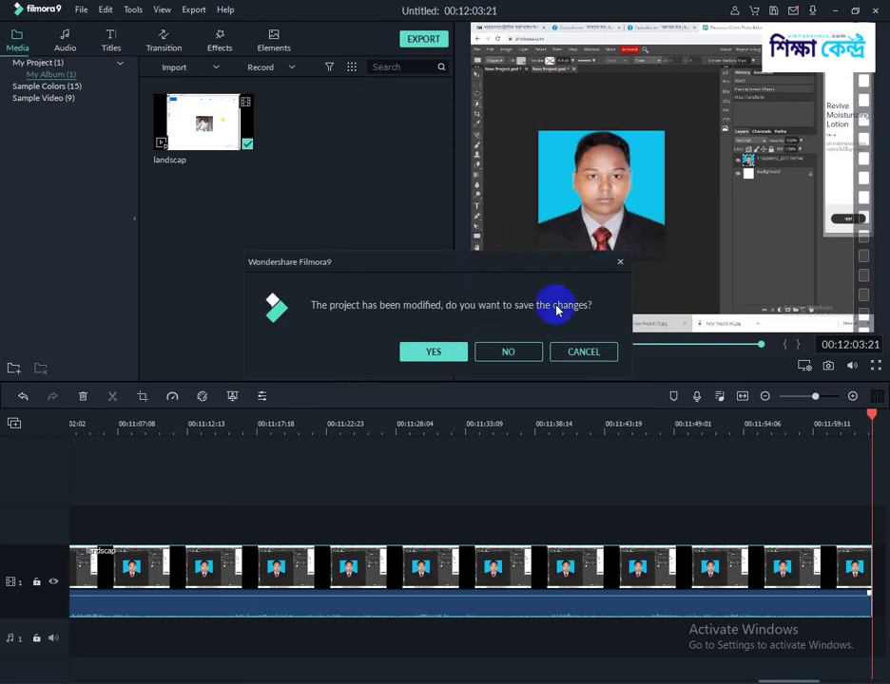
left_click(509, 352)
left_click(326, 226)
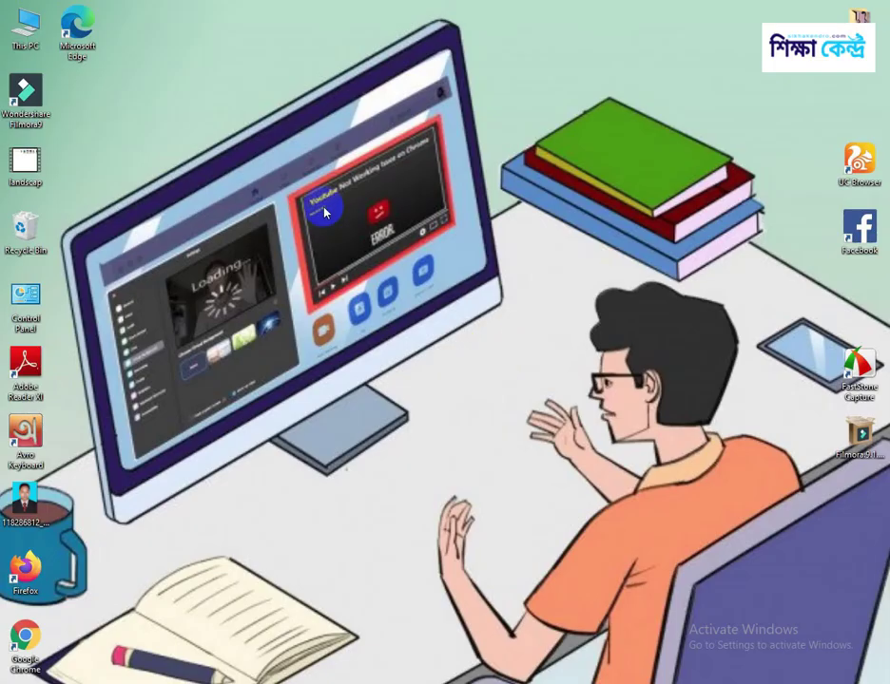
right_click(324, 145)
right_click(358, 240)
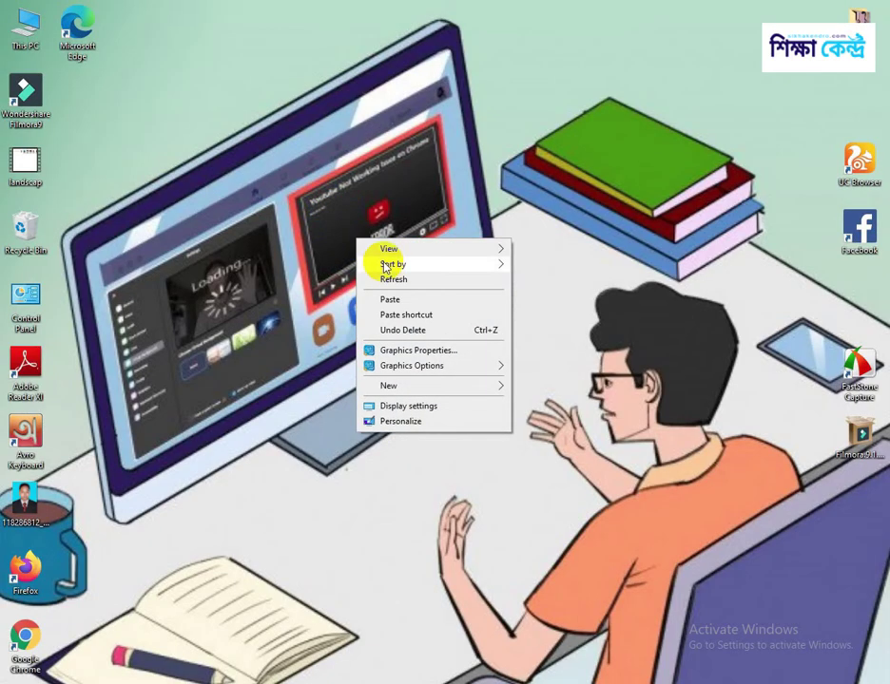
left_click(388, 280)
Open the folder C:\Windows\System32\drivers\etc in File Explorer
double_click(29, 30)
left_click(373, 237)
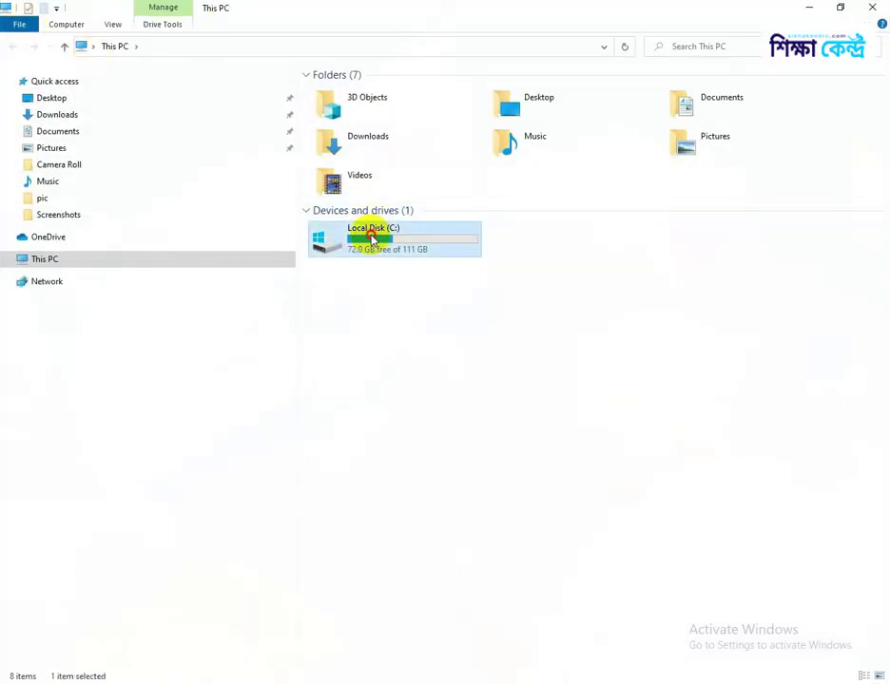
double_click(371, 239)
left_click(344, 196)
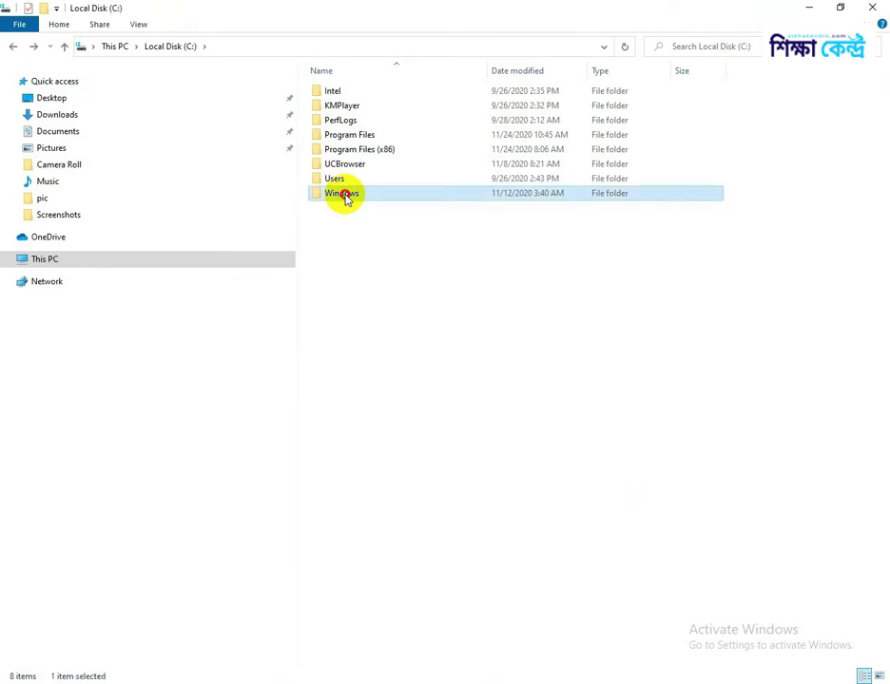
double_click(344, 195)
scroll(404, 288, "down", 1)
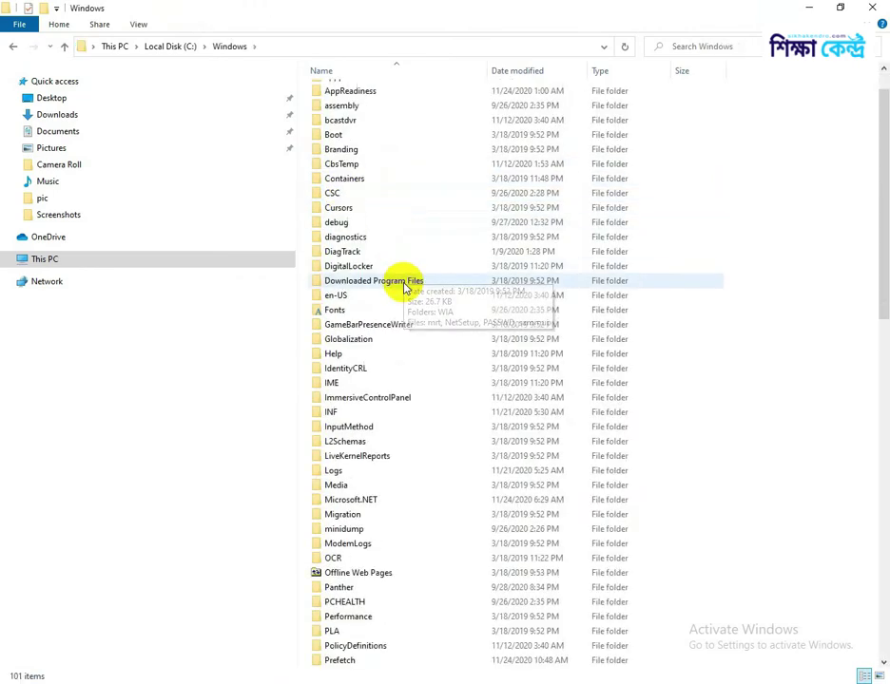
scroll(404, 288, "down", 15)
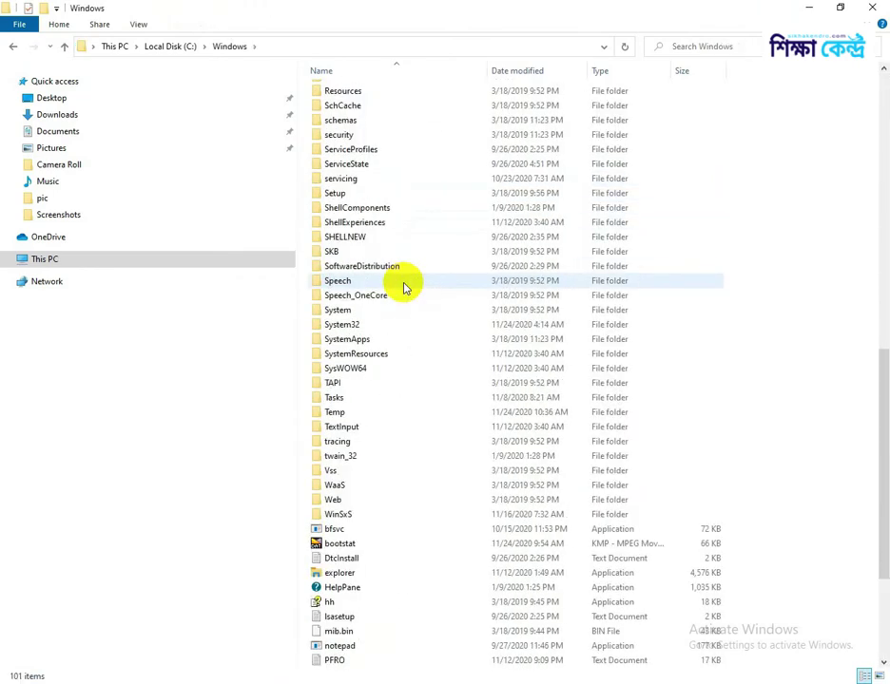
double_click(371, 326)
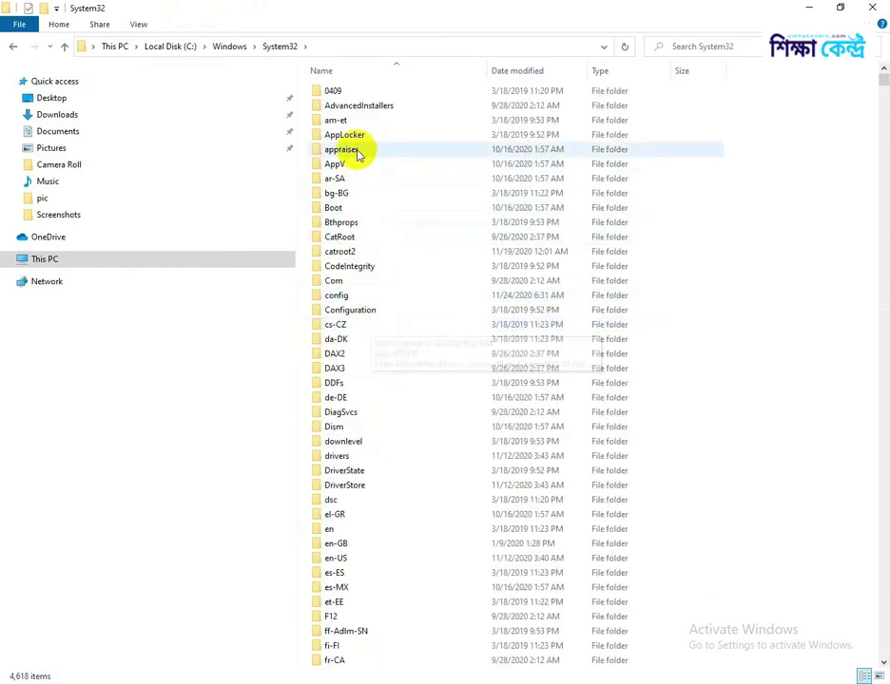
scroll(364, 224, "down", 1)
scroll(364, 224, "down", 1)
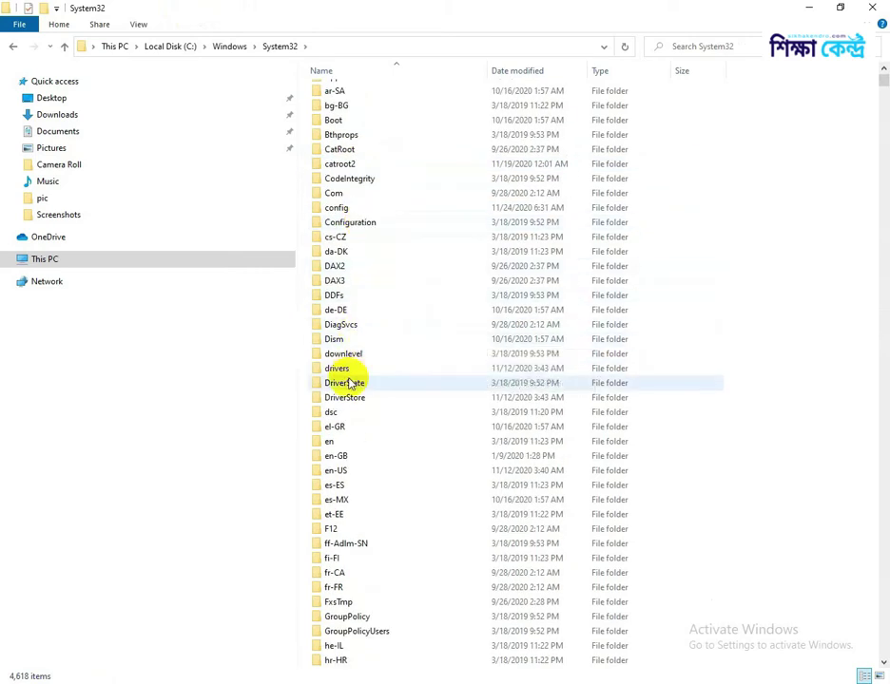
double_click(352, 370)
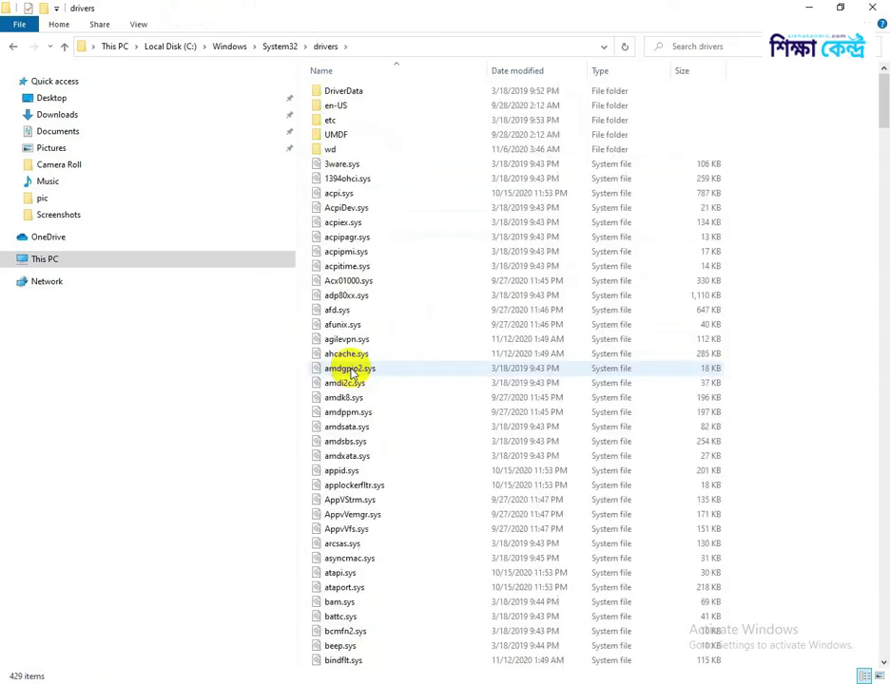
double_click(333, 120)
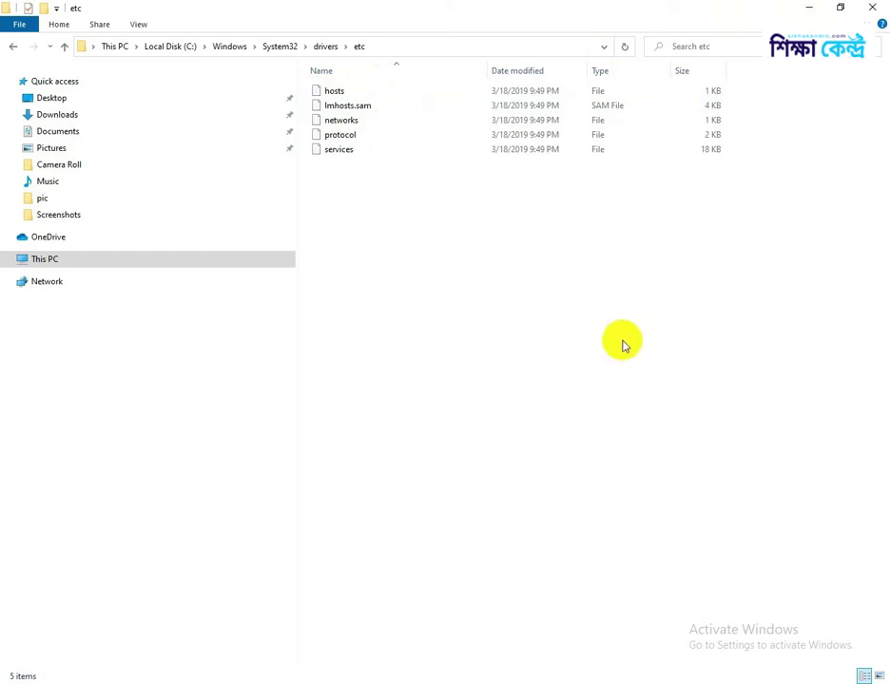
Shrink the etc folder window and move the hosts file from it to the desktop, granting administrator permission
left_click(840, 8)
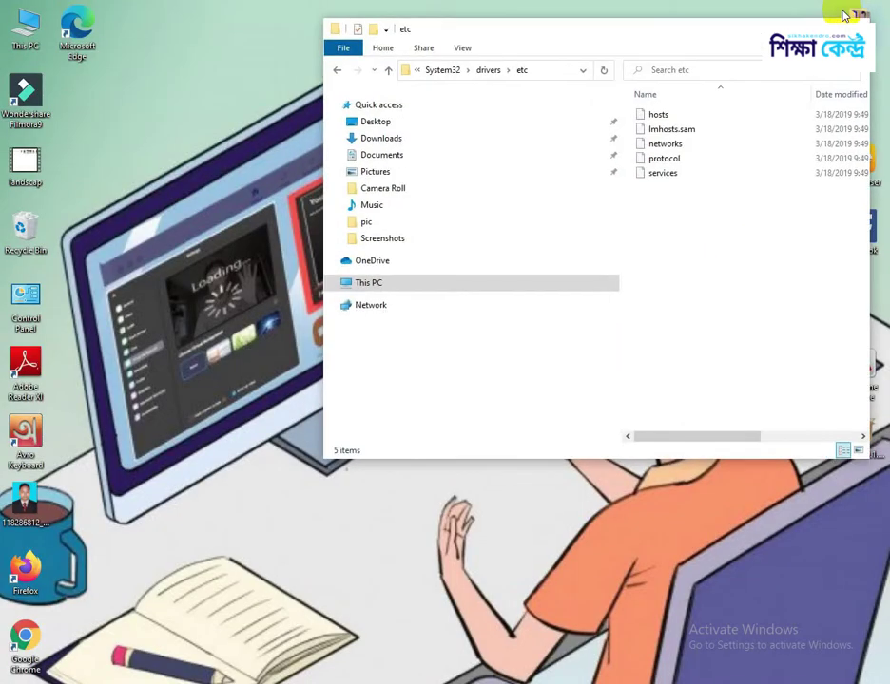
left_click(667, 115)
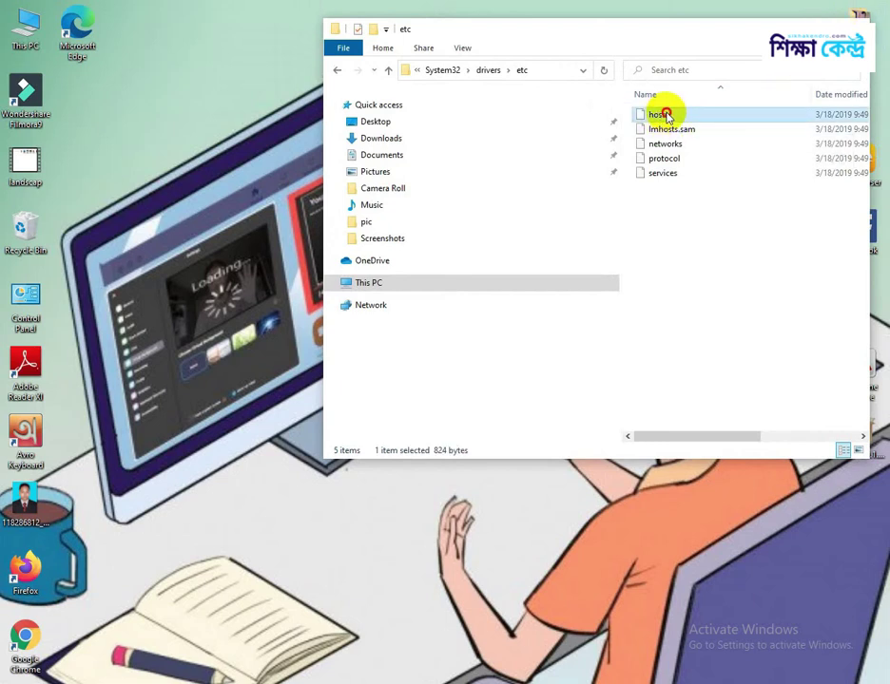
left_click_drag(667, 115, 143, 239)
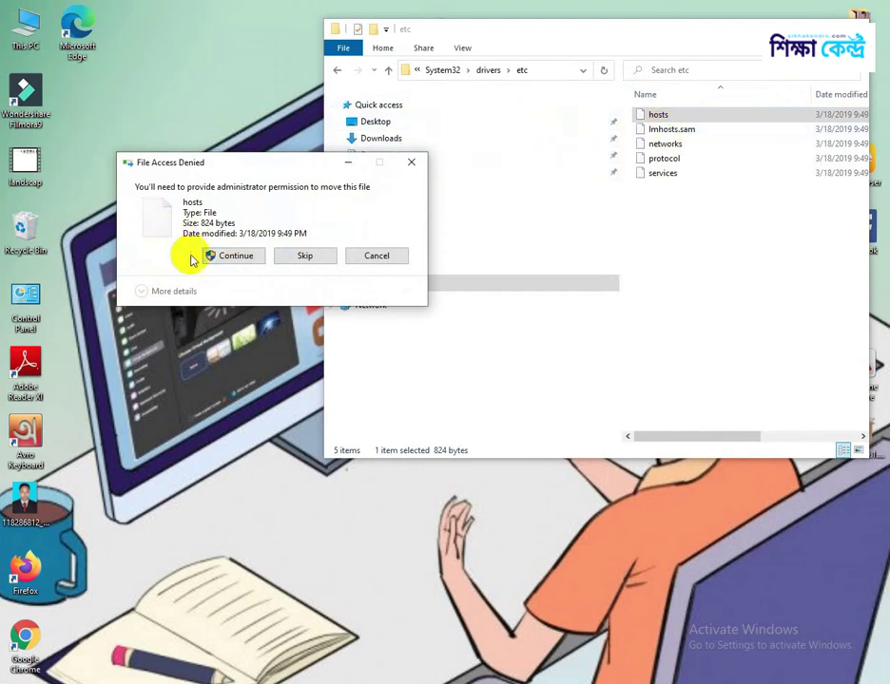
left_click(235, 256)
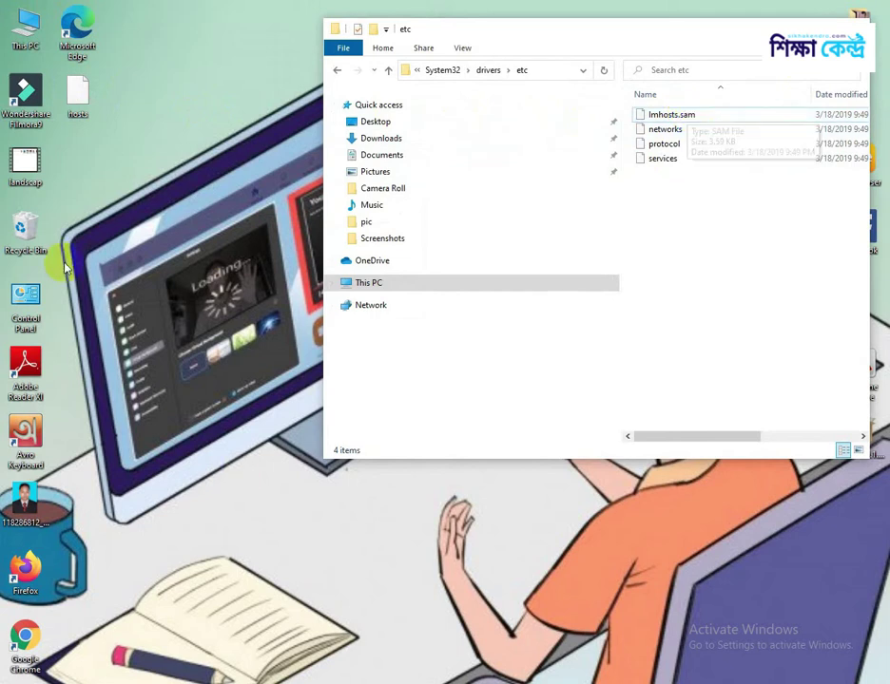
Open the hosts file on the desktop with Notepad and look through its contents
double_click(85, 100)
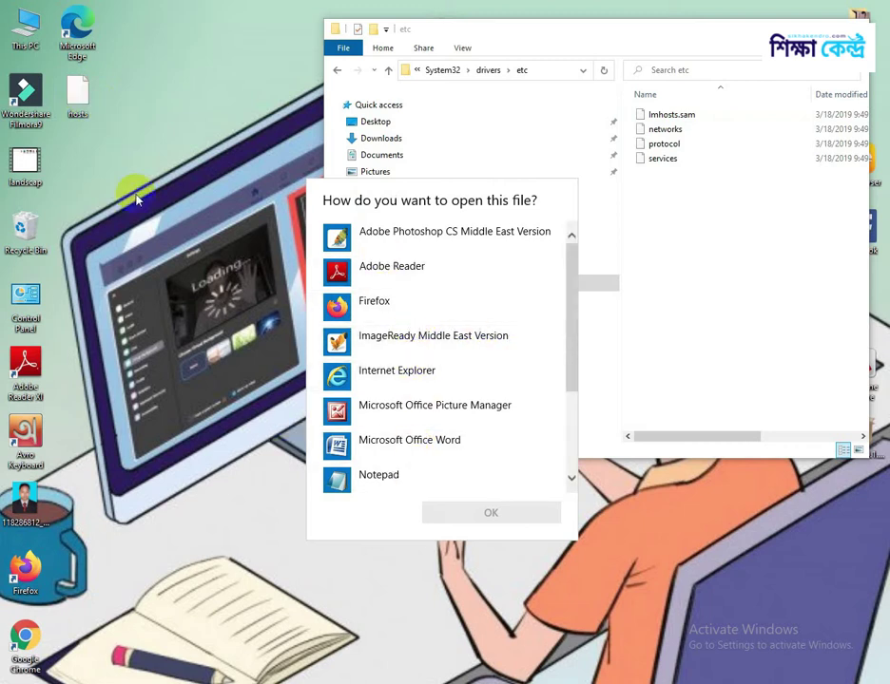
scroll(399, 446, "down", 1)
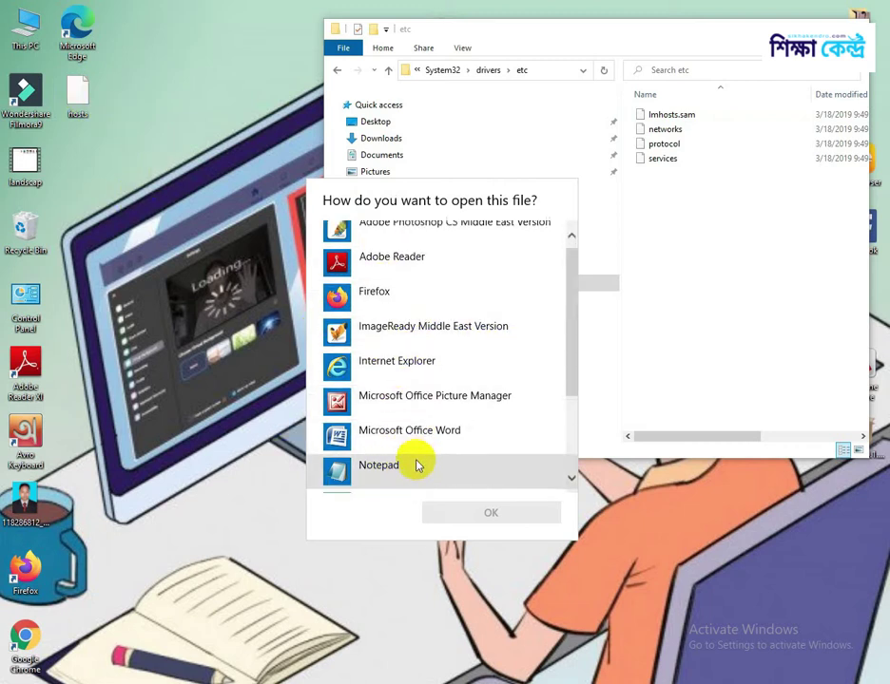
left_click(398, 444)
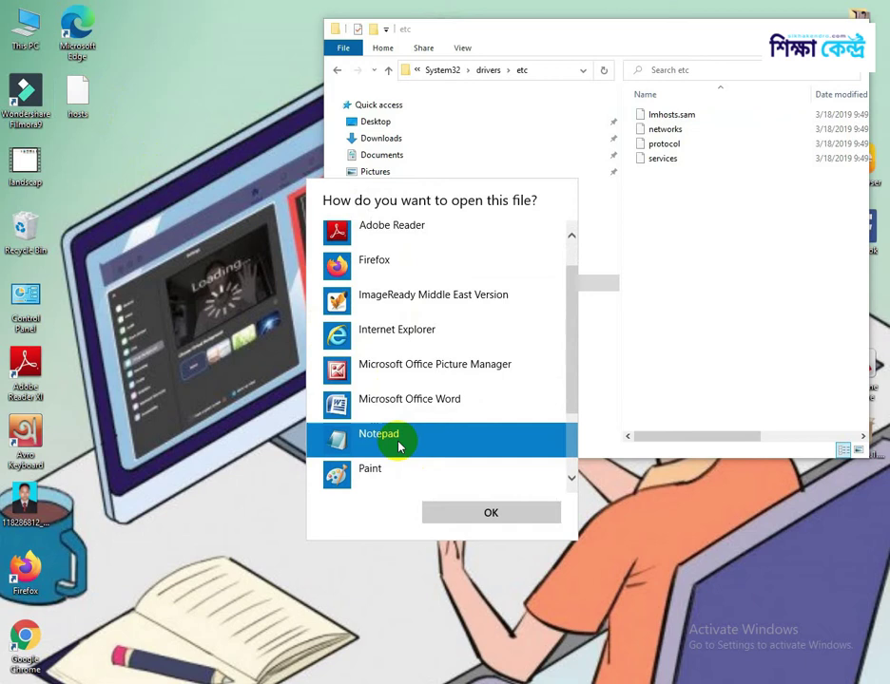
left_click(489, 514)
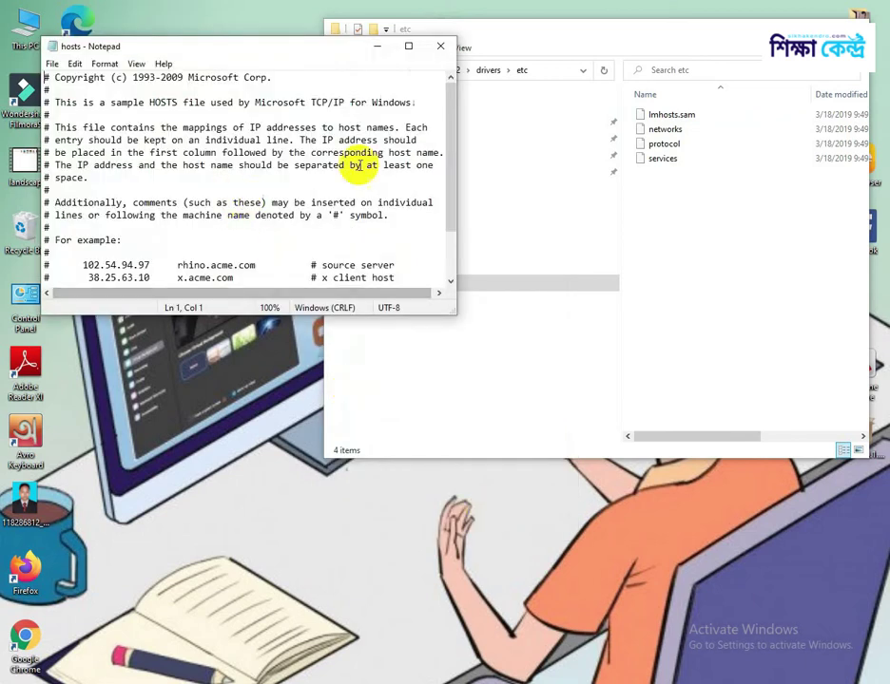
scroll(338, 100, "down", 2)
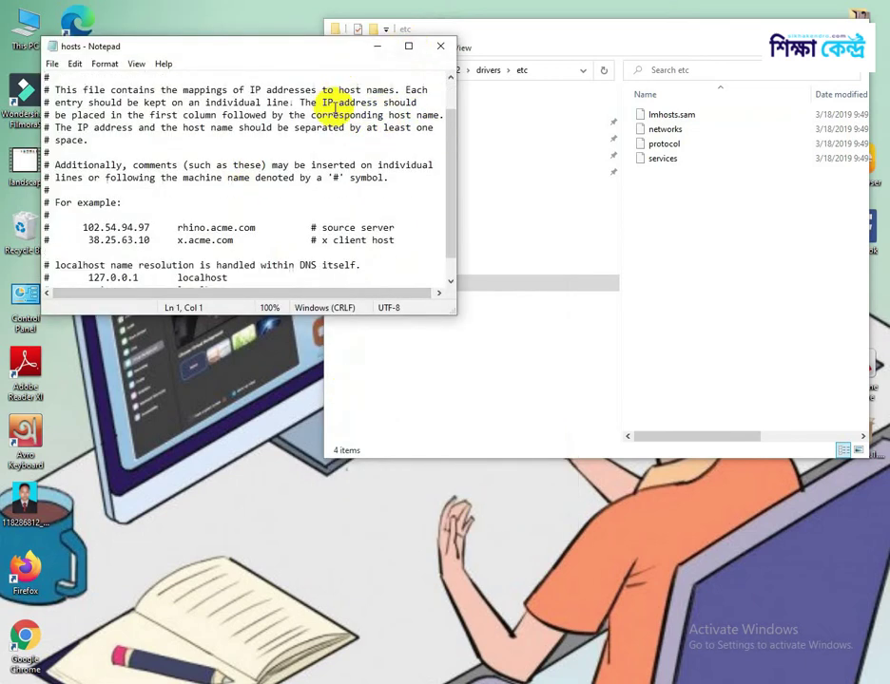
scroll(323, 100, "up", 2)
scroll(373, 81, "down", 2)
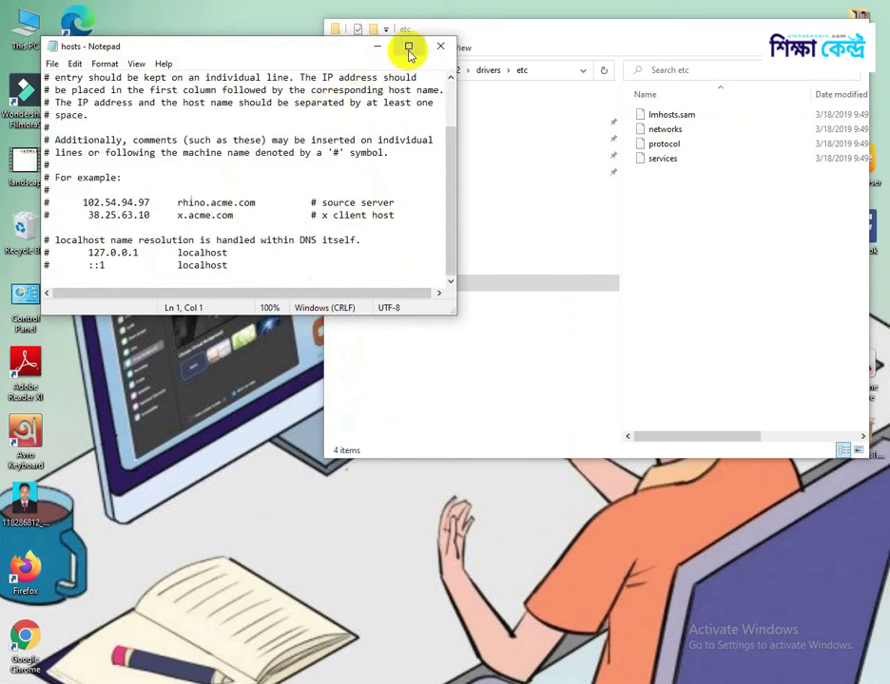
Maximize the hosts file window and start a new line below the last localhost entry
left_click(408, 47)
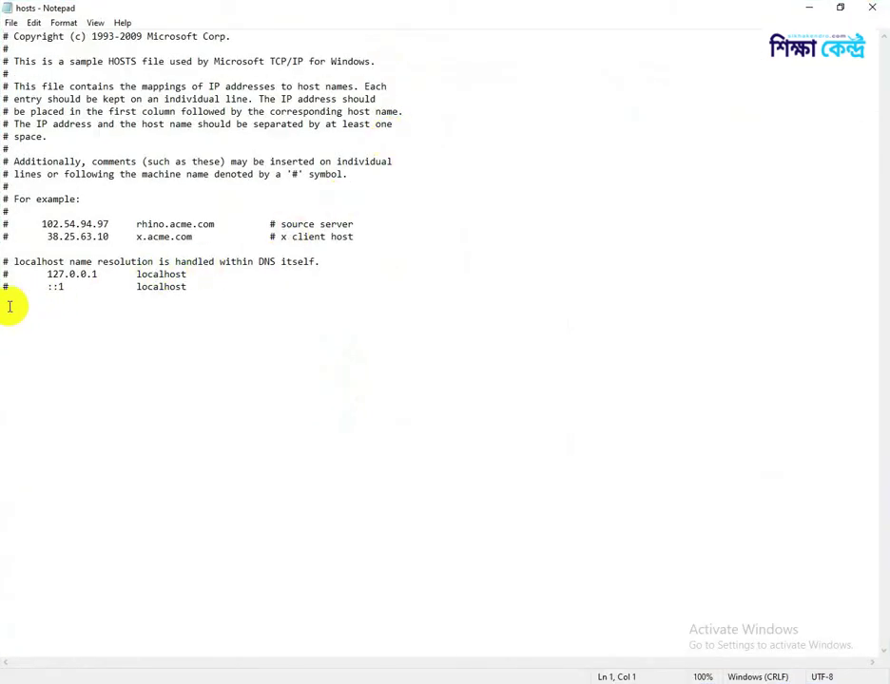
left_click(213, 288)
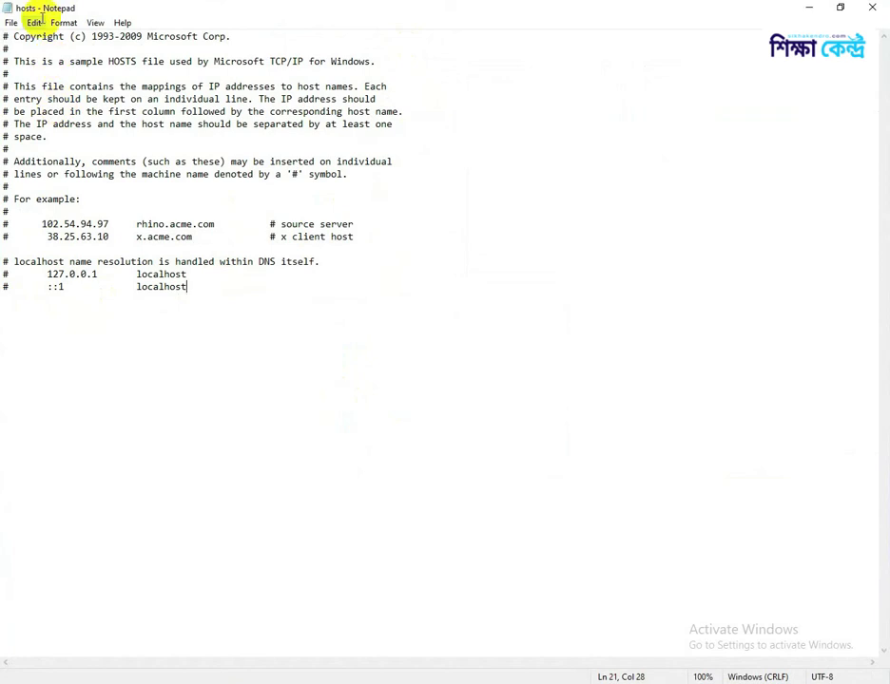
key("Return")
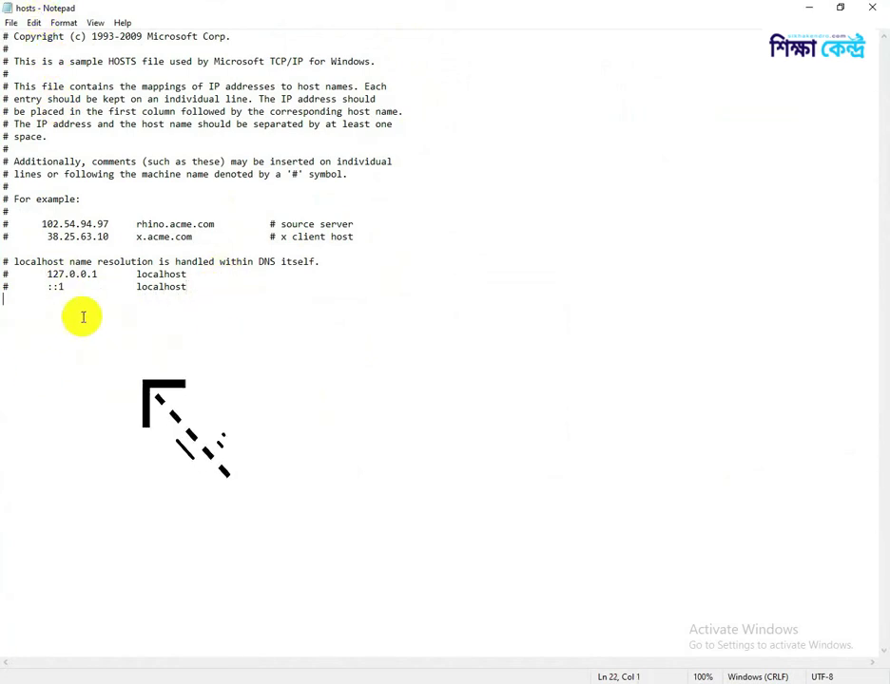
Restore the hosts window to its smaller size and switch to the Chrome window with the Filmora 9 activation video
left_click(841, 8)
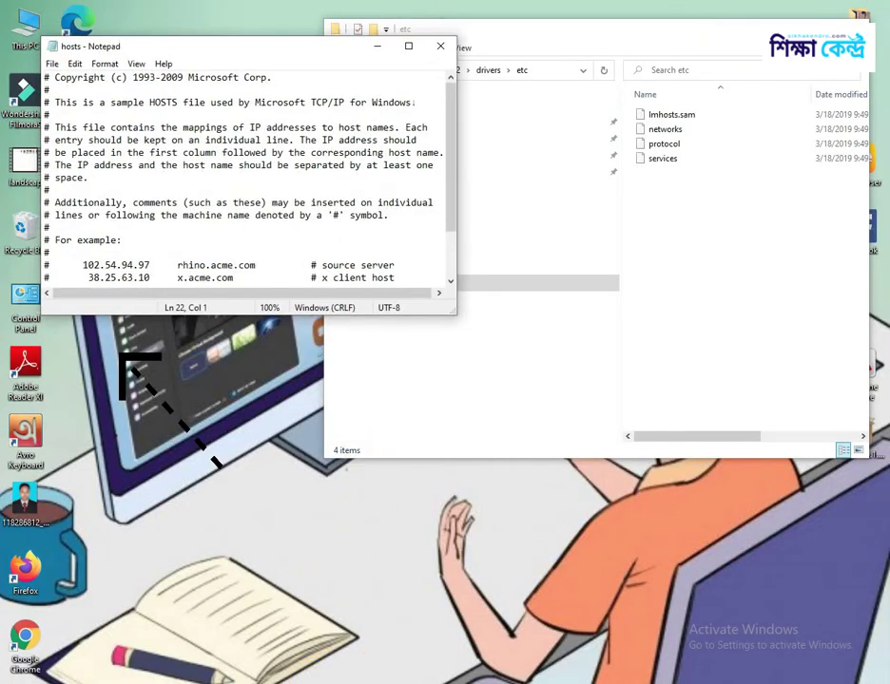
mouse_move(290, 683)
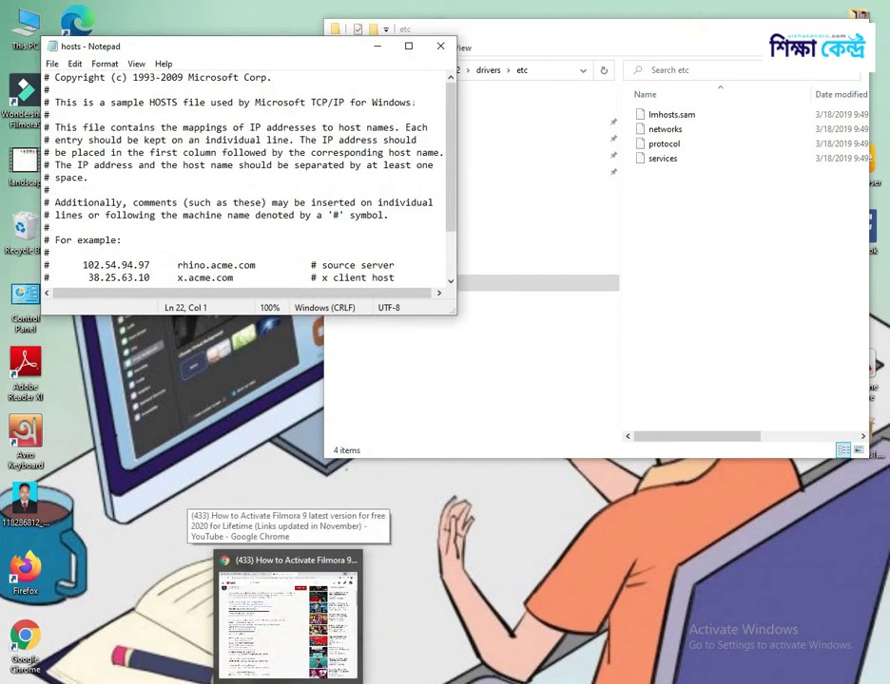
left_click(288, 618)
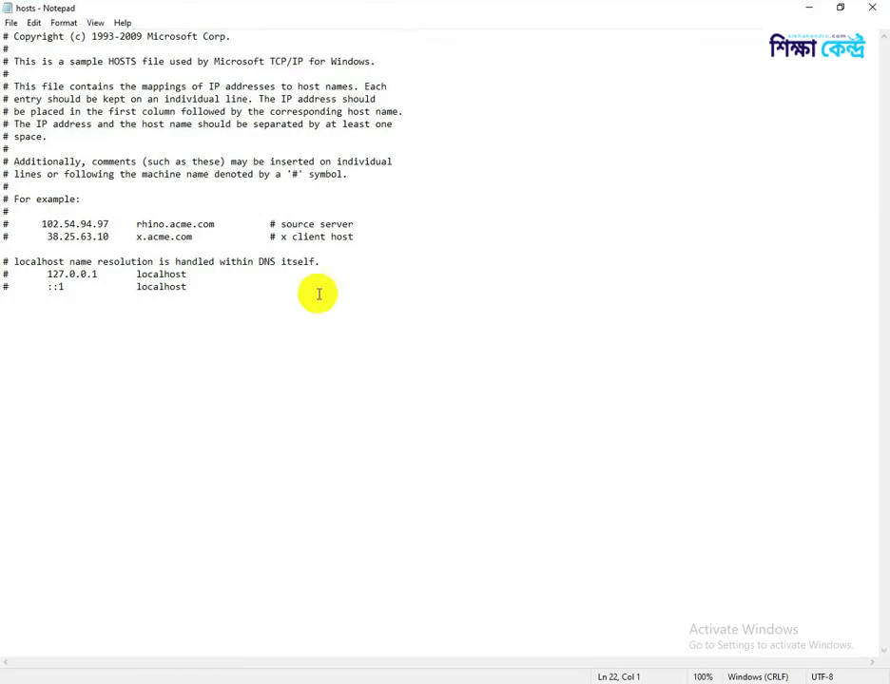
Paste the copied wondershare.com host entries below the last localhost line in the hosts file and remove the blank line above them
left_click(200, 295)
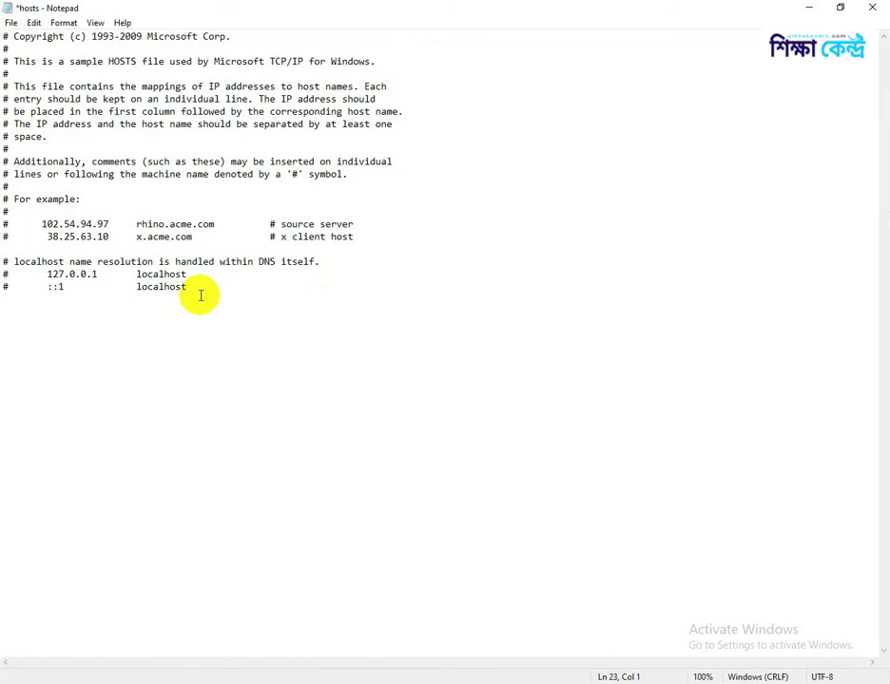
right_click(7, 314)
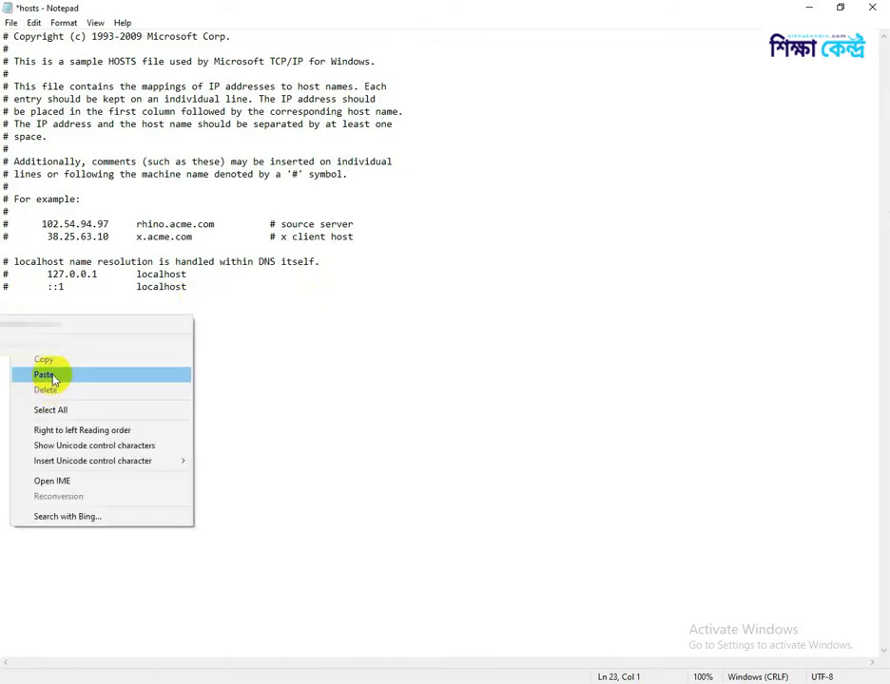
left_click(53, 378)
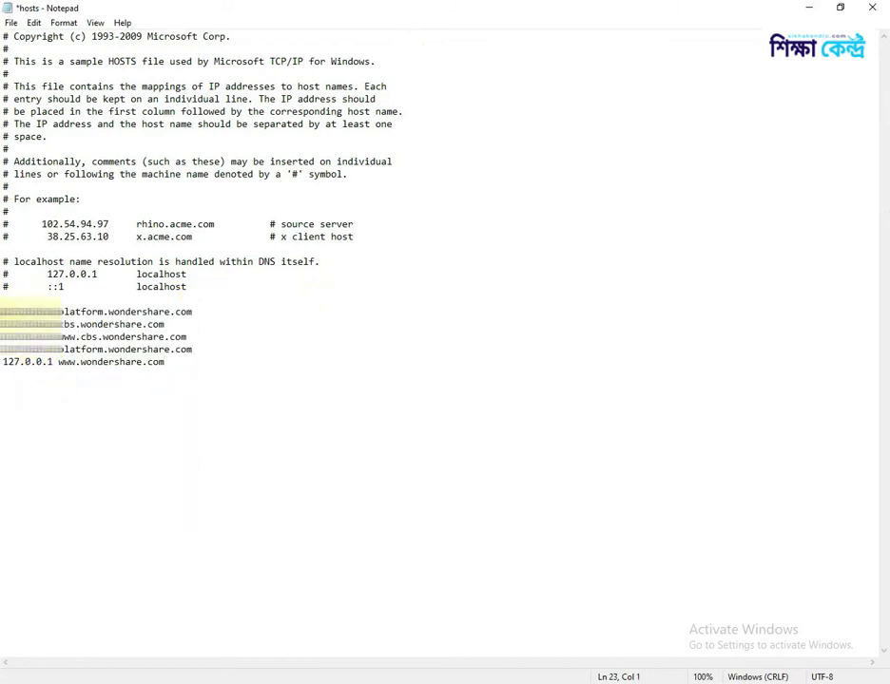
key("BackSpace")
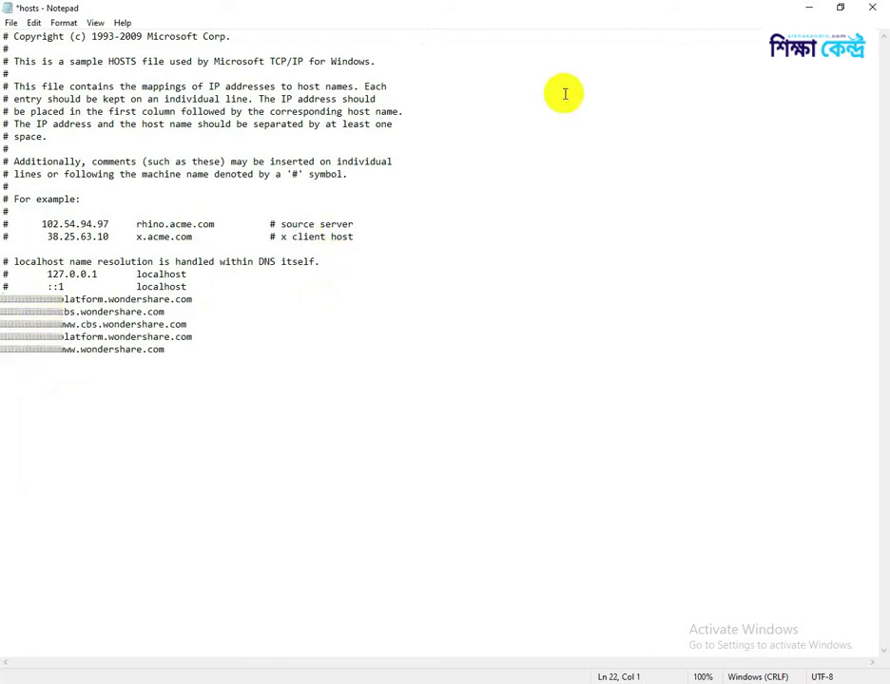
Save the edited hosts file and close it
left_click(10, 24)
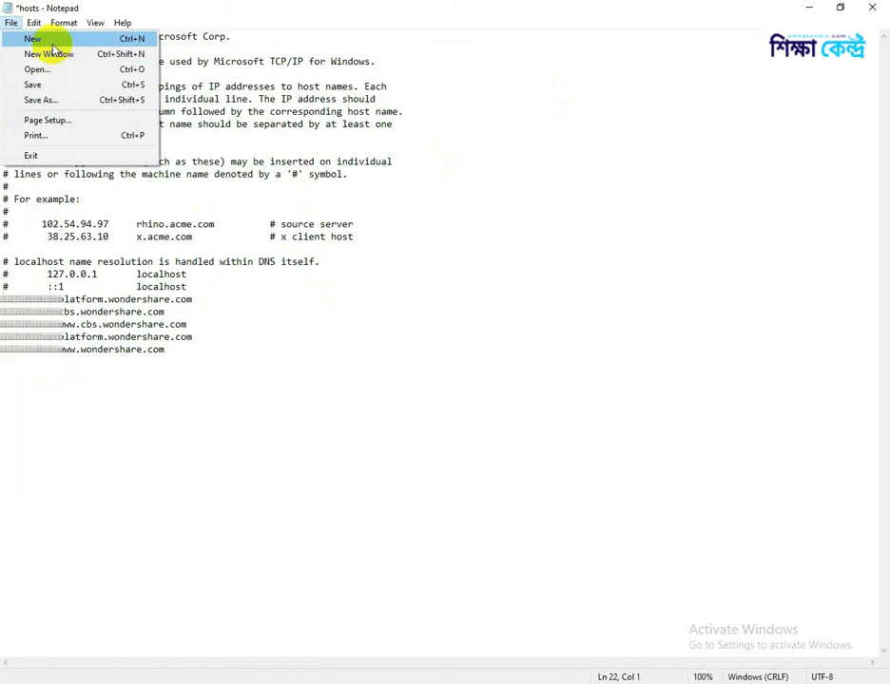
left_click(48, 84)
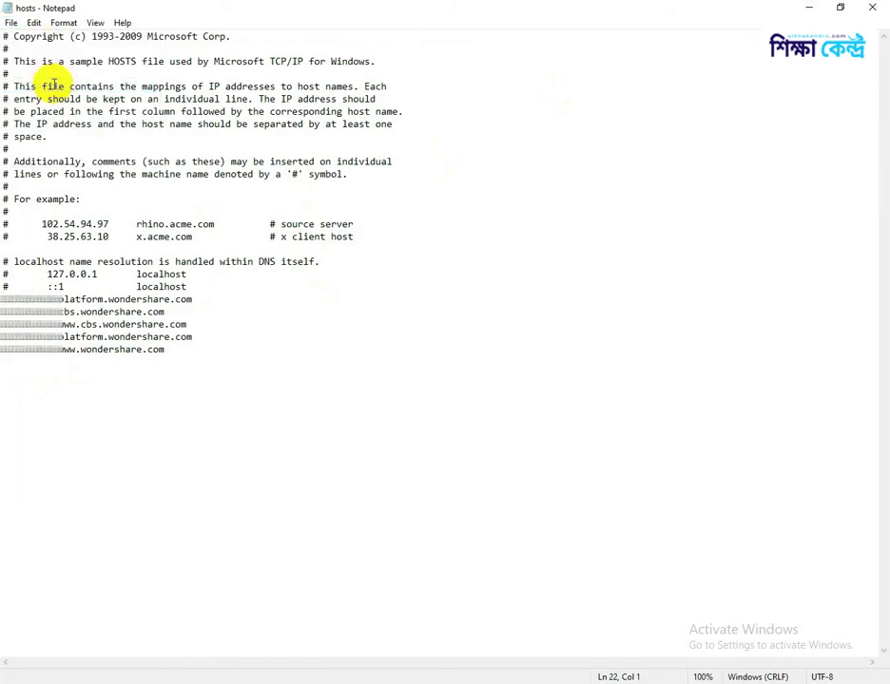
double_click(665, 6)
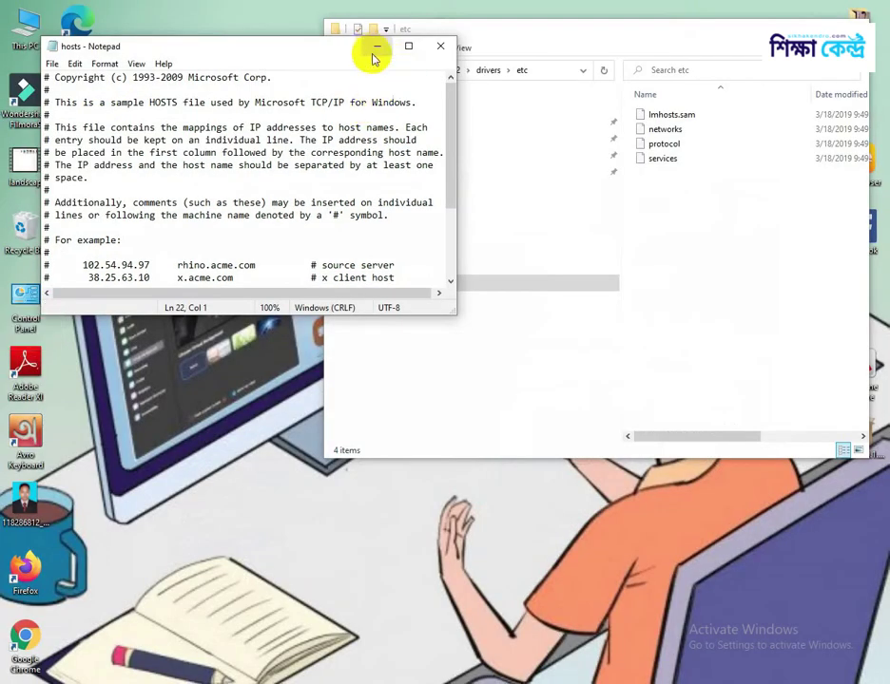
left_click(439, 44)
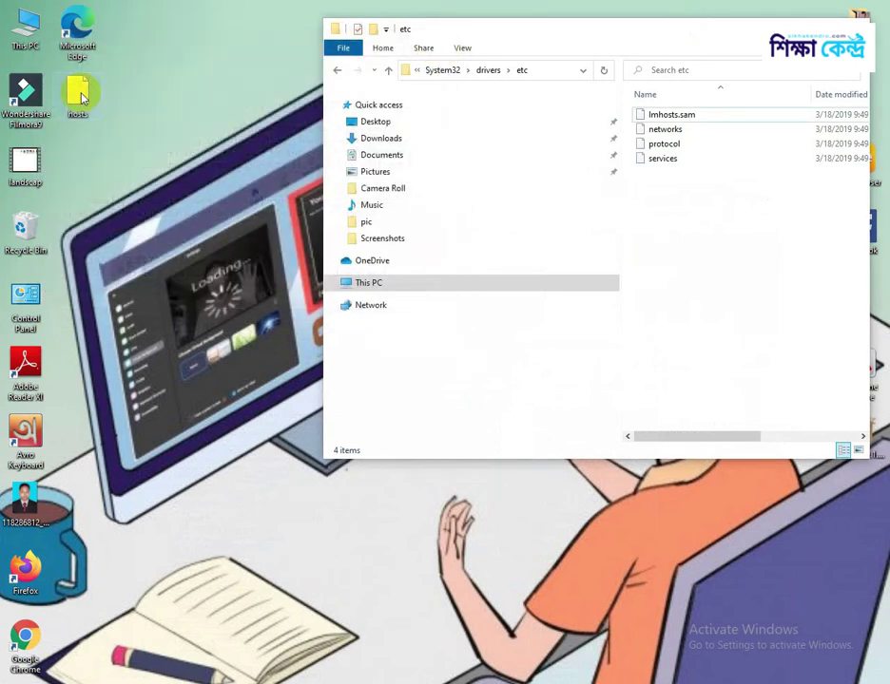
Move the hosts file from the desktop back into the etc folder with administrator permission, check it there, and close the folder window
left_click_drag(81, 95, 705, 207)
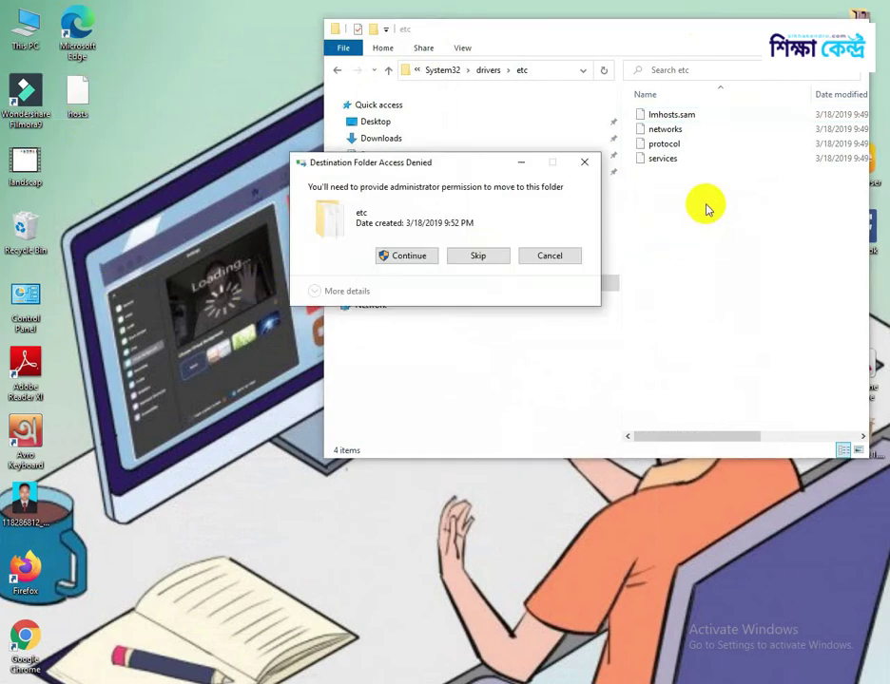
left_click(407, 257)
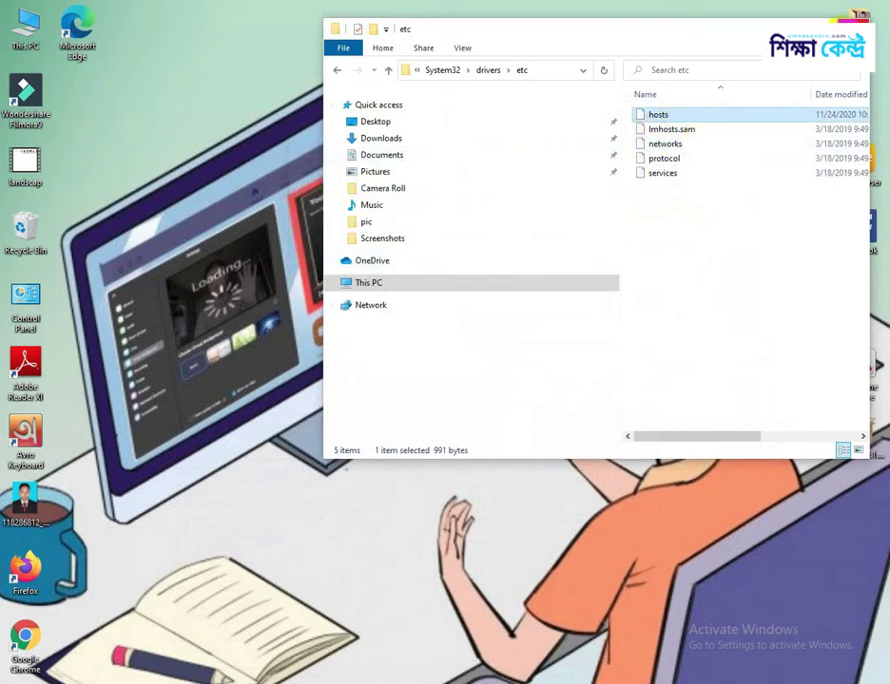
left_click(825, 27)
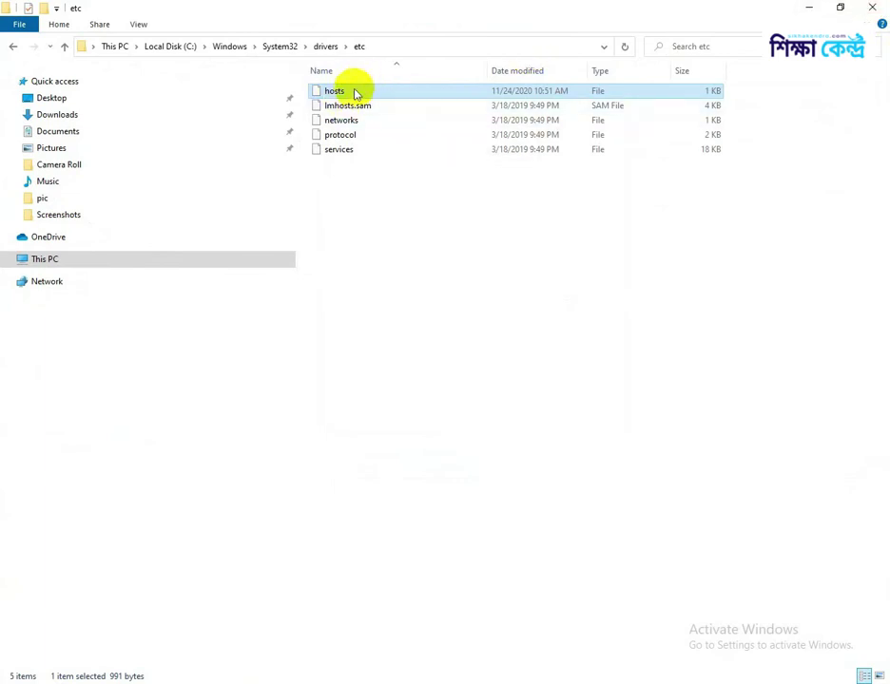
left_click(876, 7)
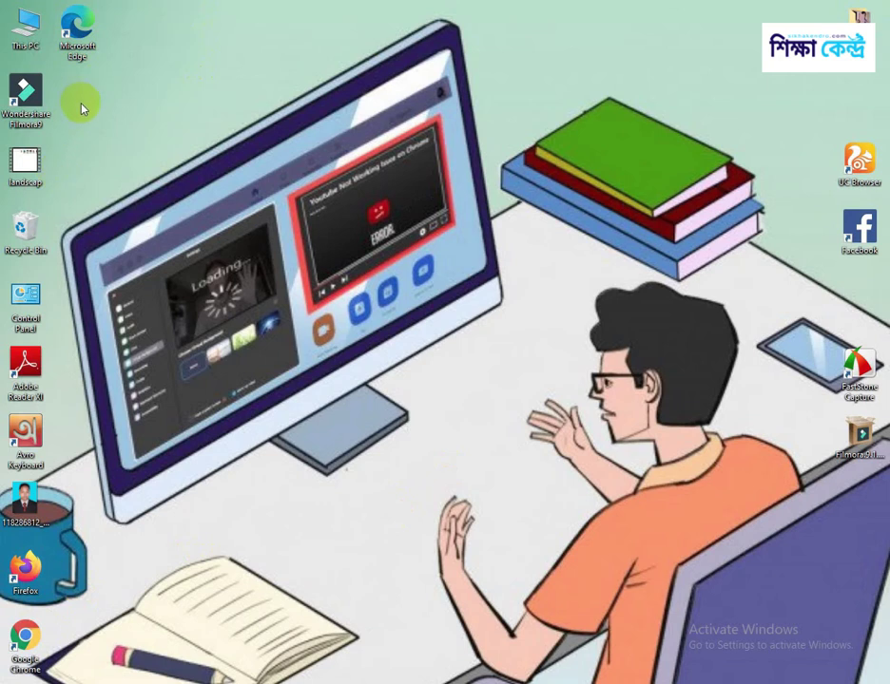
Launch Wondershare Filmora9 from the desktop, open an empty project, and dismiss the connection error
double_click(26, 92)
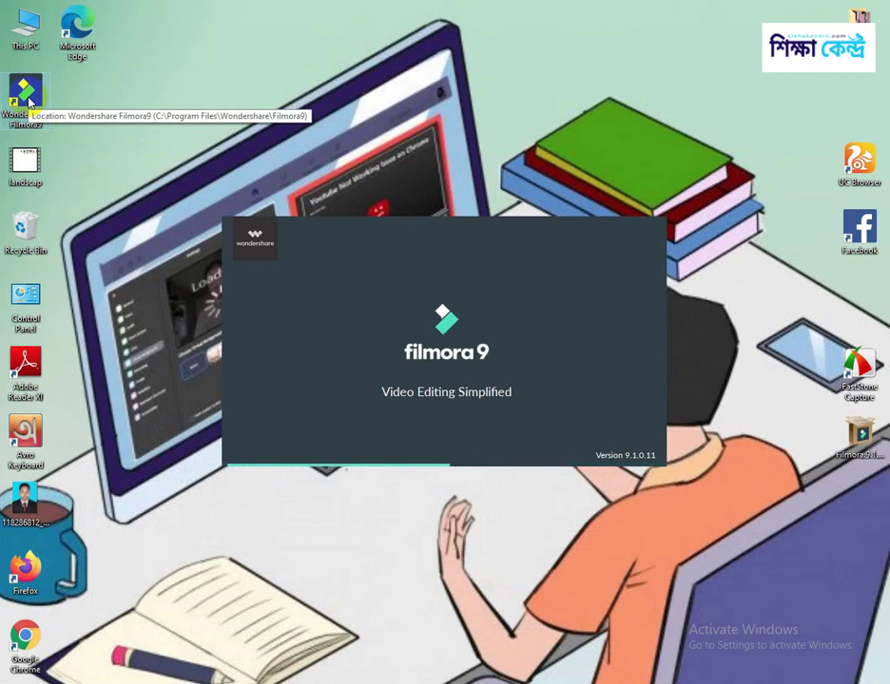
left_click(234, 359)
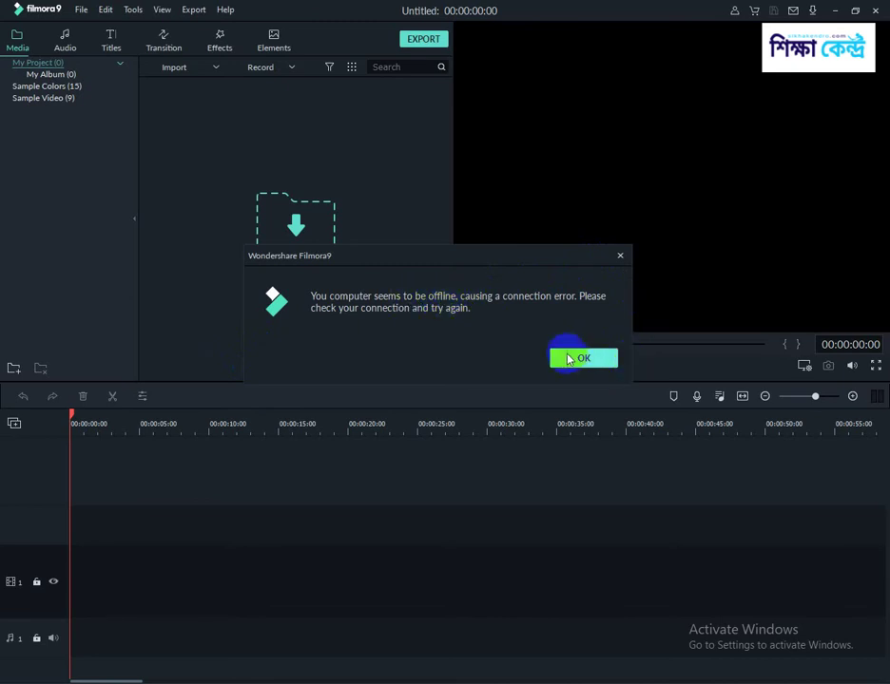
left_click(620, 257)
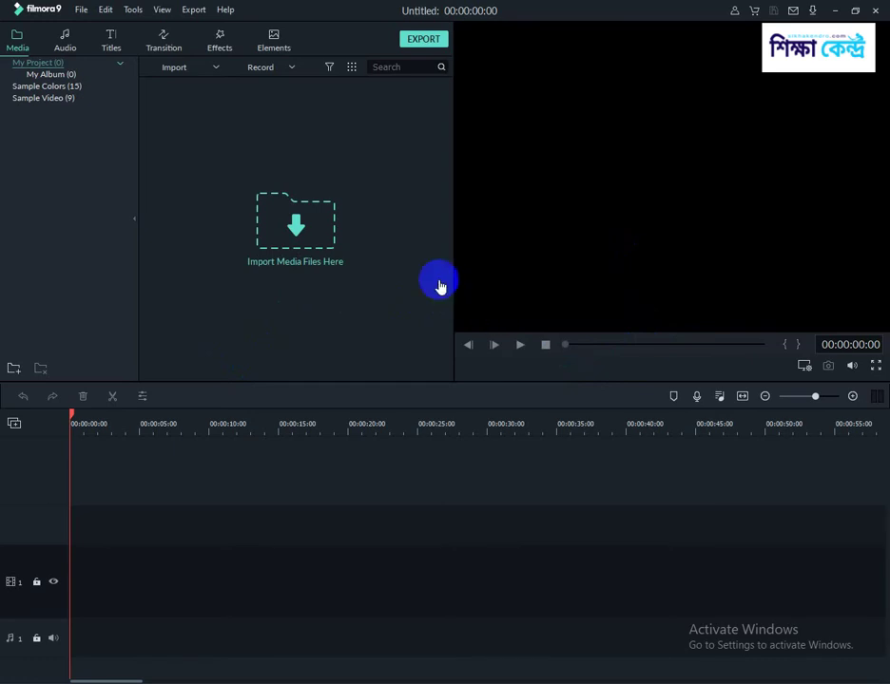
Import the landscap video and place it at the start of the timeline above video track 1, matching the project settings to the media
left_click(321, 233)
left_click(318, 127)
left_click(321, 332)
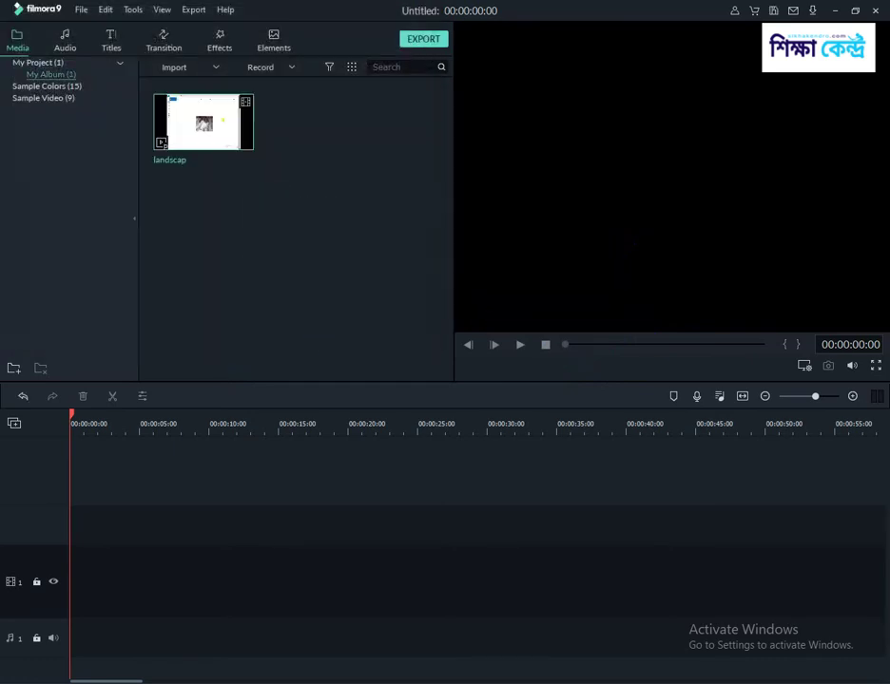
left_click_drag(204, 131, 75, 504)
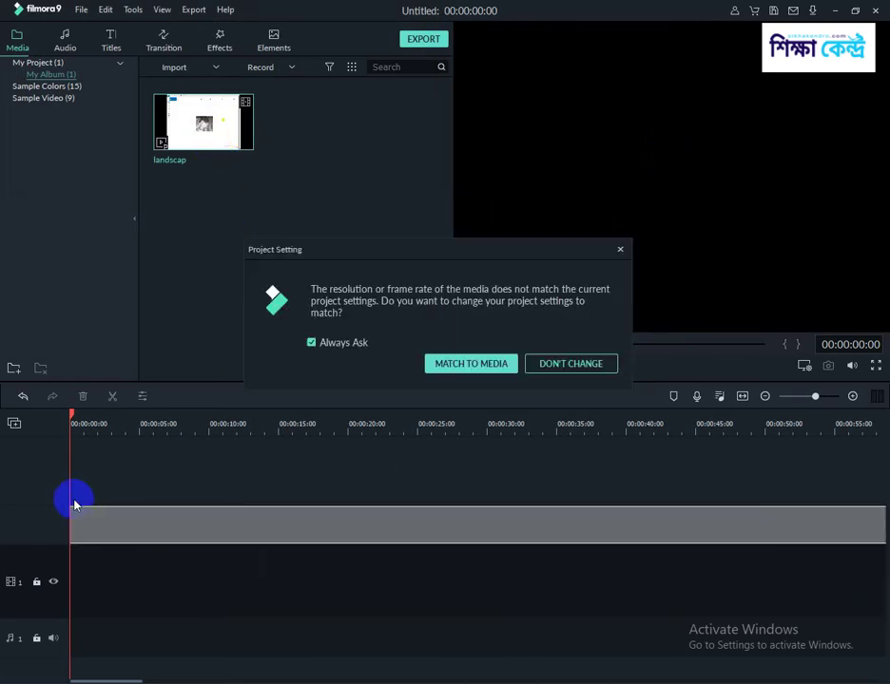
left_click(483, 364)
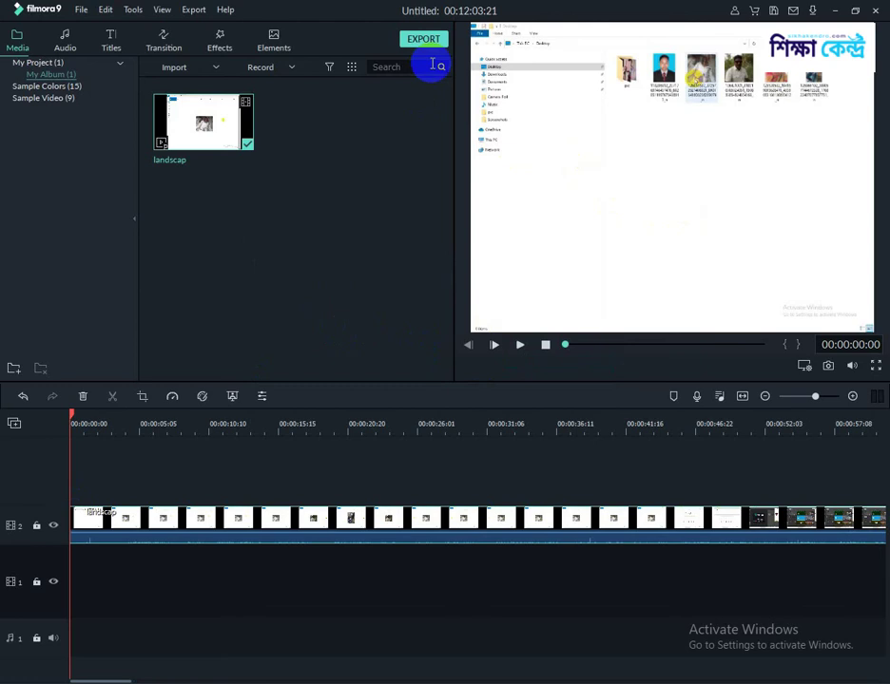
Start an export, dismiss the connection error, and open the activation form from the trial hint
left_click(424, 42)
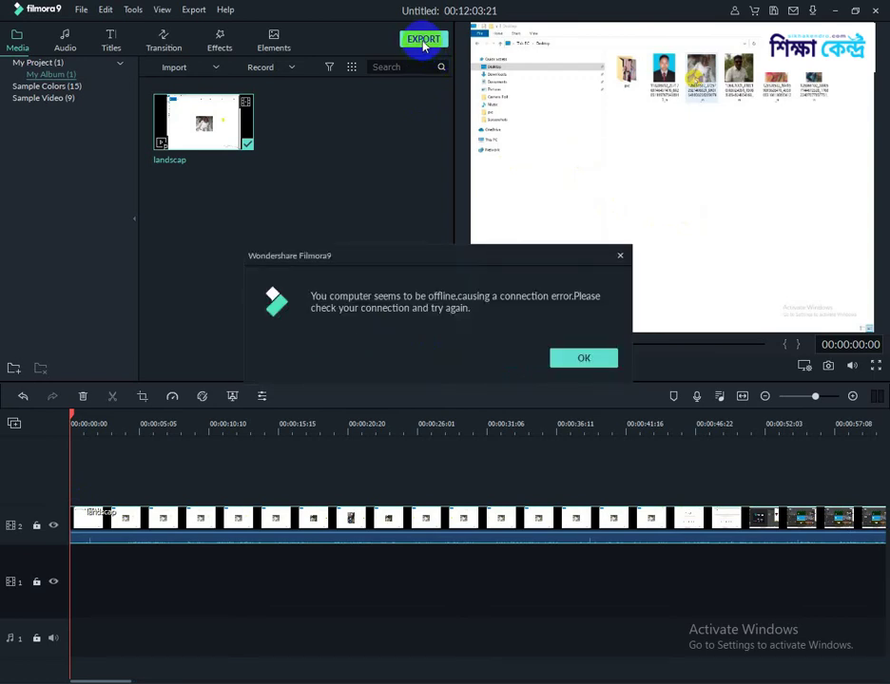
left_click(598, 359)
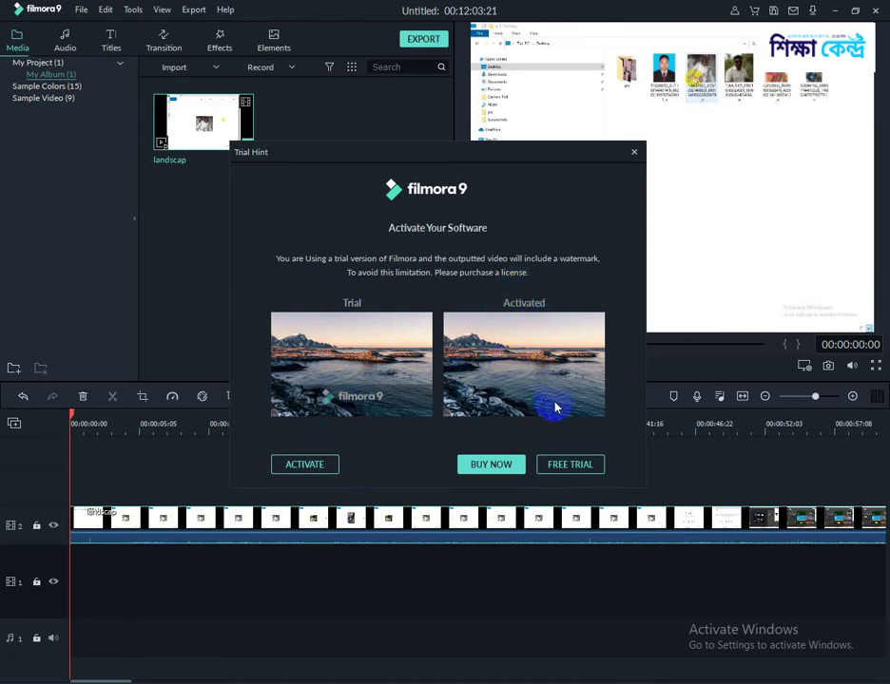
left_click(312, 473)
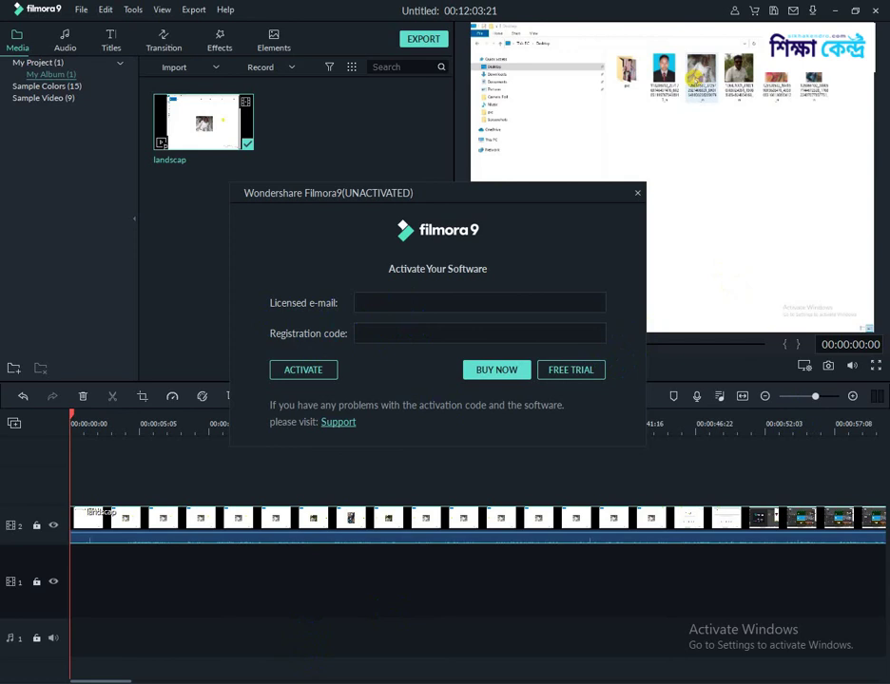
Copy the licensed e-mail from the untitled Notepad note and paste it into the activation form's Licensed e-mail field
left_click(306, 683)
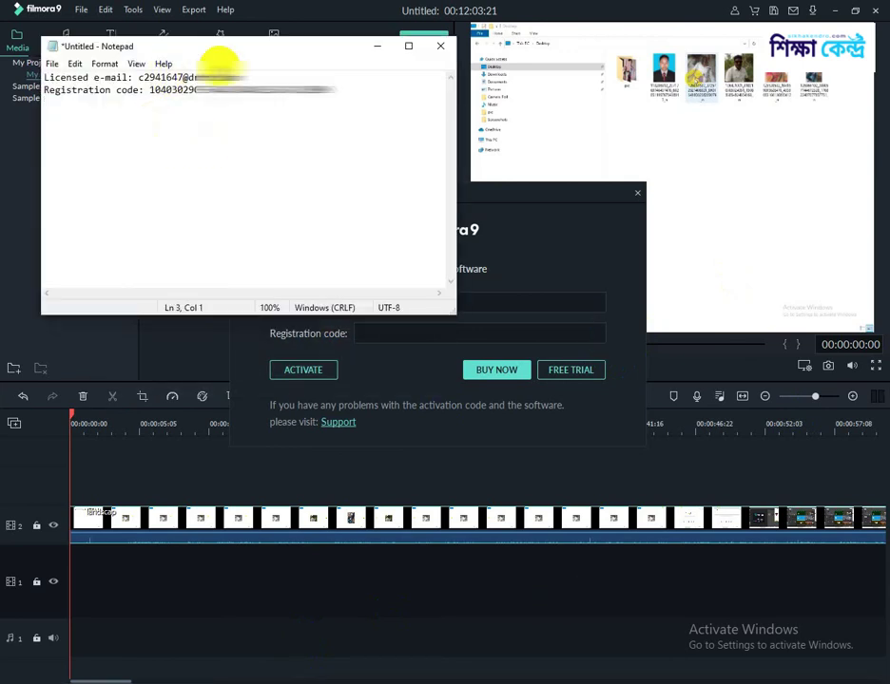
left_click(219, 76)
left_click_drag(218, 77, 140, 84)
right_click(140, 78)
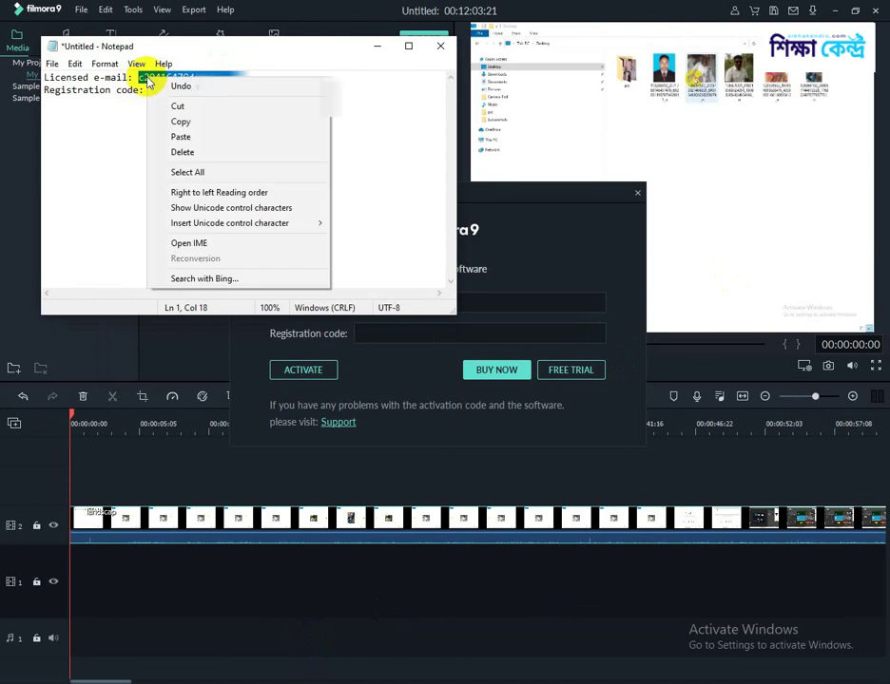
left_click(178, 121)
left_click(376, 45)
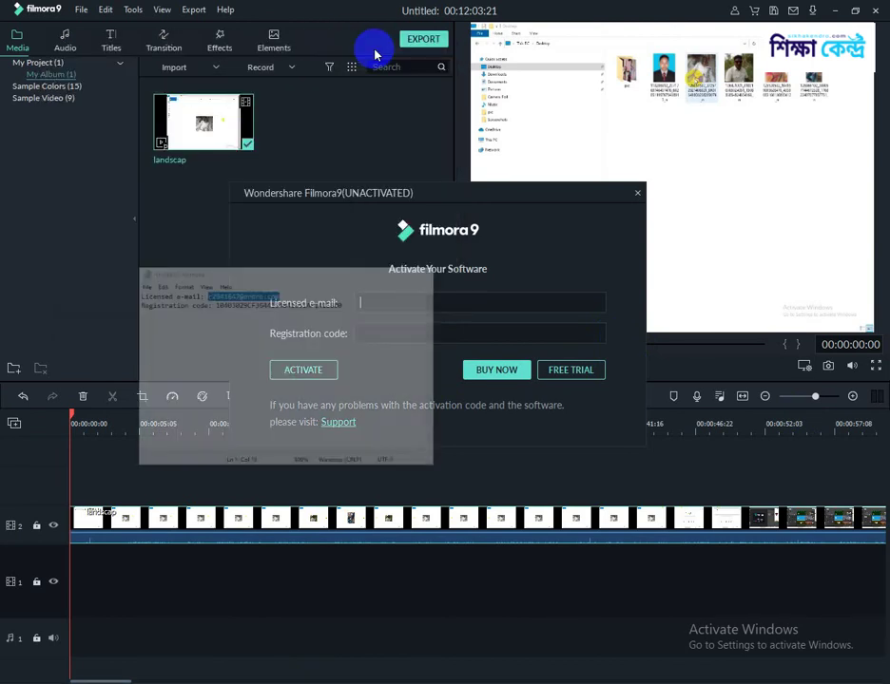
left_click(385, 303)
right_click(385, 303)
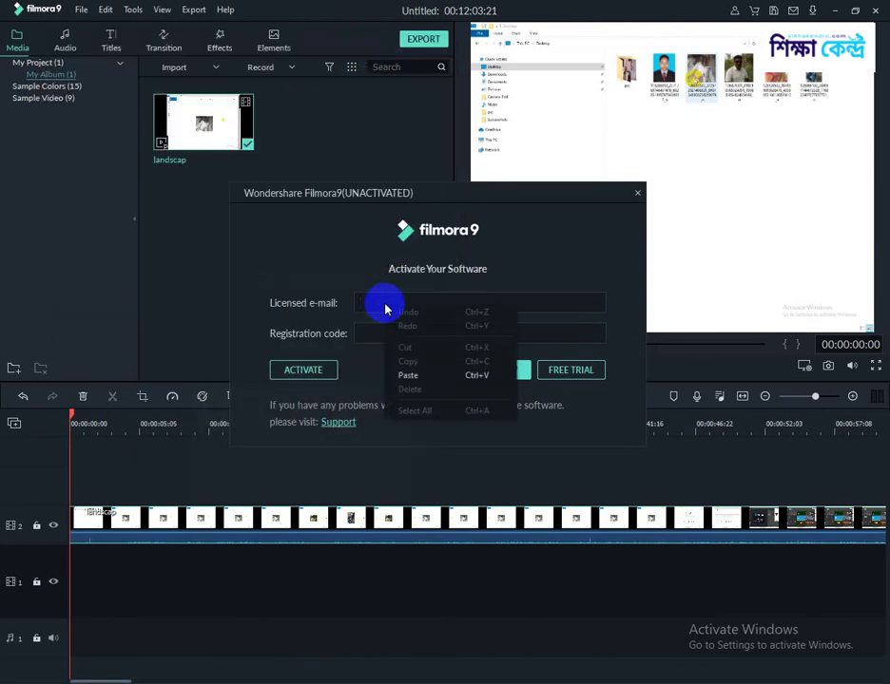
left_click(397, 371)
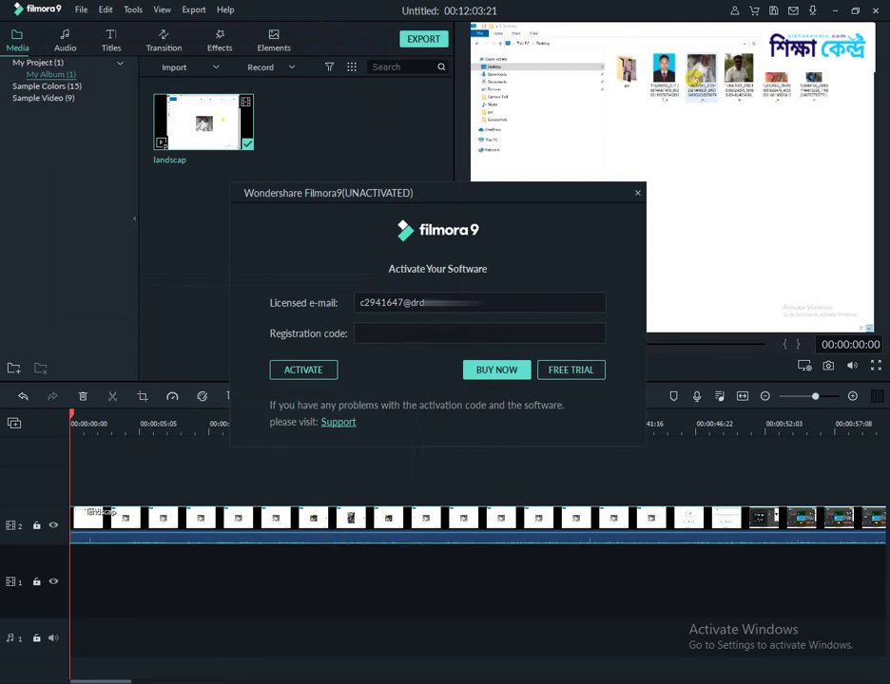
Copy the registration code from the untitled Notepad note and paste it into the activation form's Registration code field
key("alt+Tab")
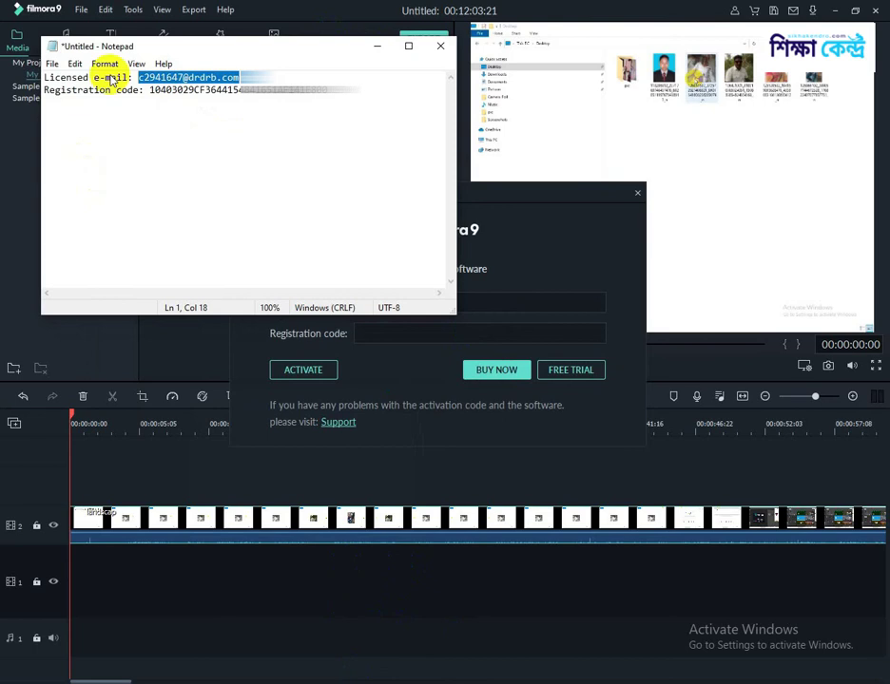
left_click(279, 100)
left_click_drag(278, 101, 149, 93)
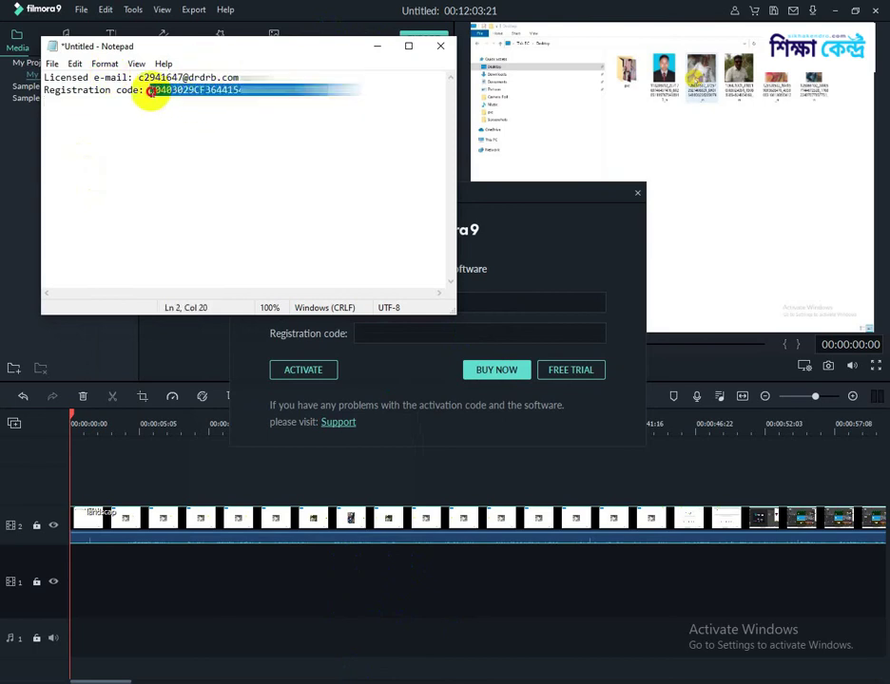
right_click(157, 91)
left_click(189, 131)
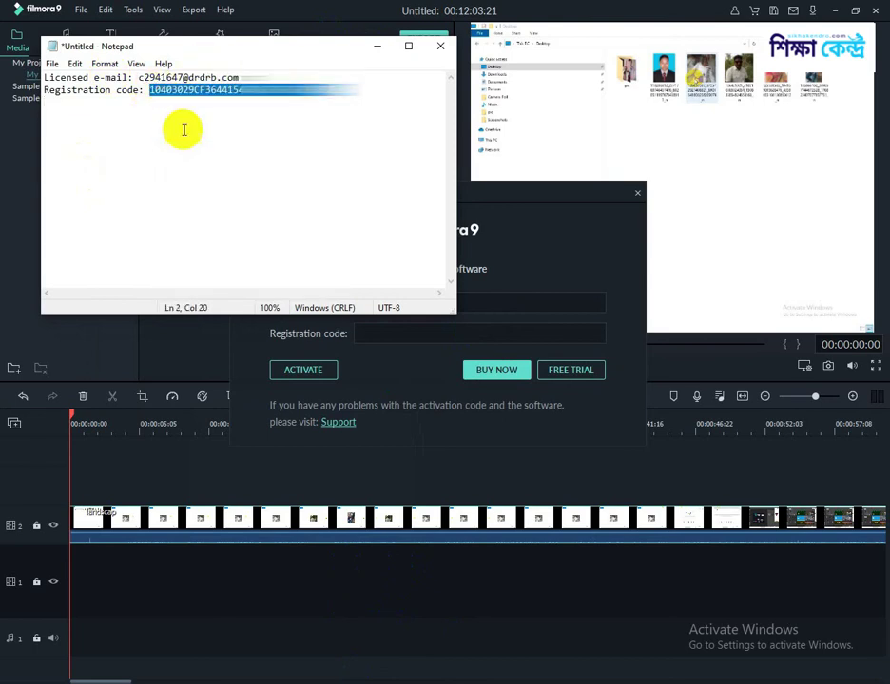
left_click(375, 333)
right_click(375, 334)
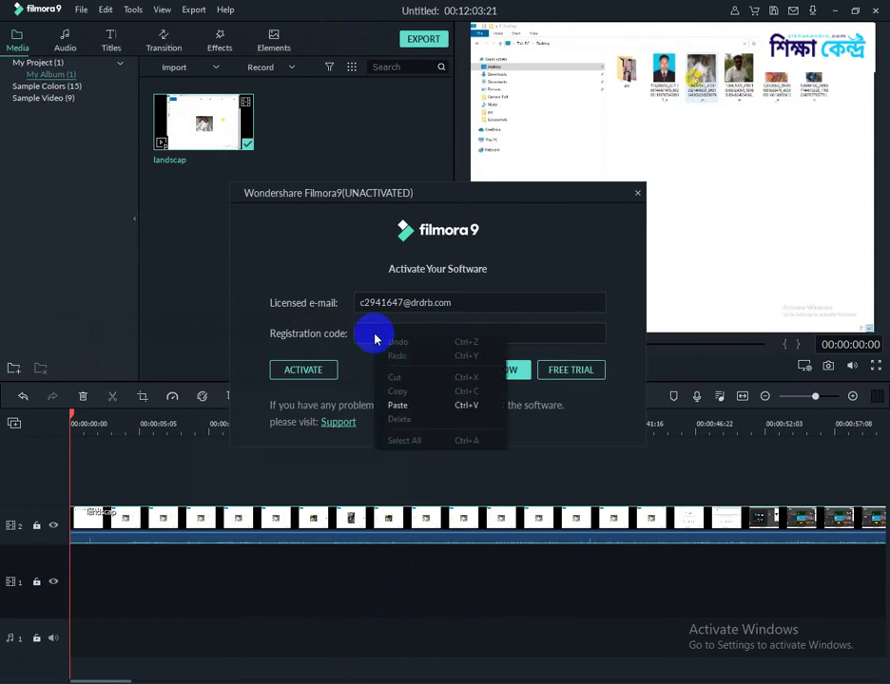
left_click(386, 406)
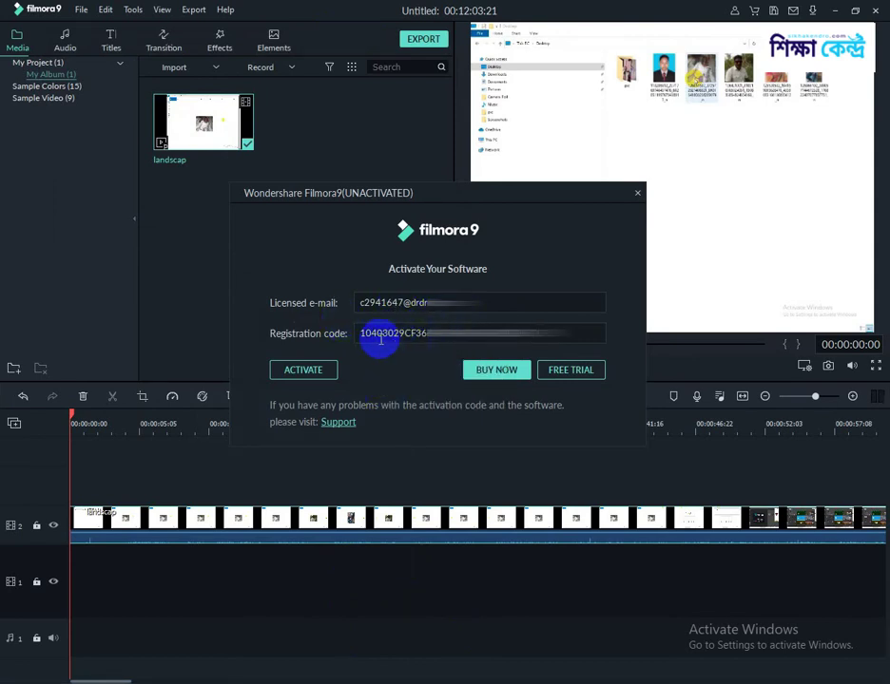
Activate Filmora9 with the entered registration details, dismiss the registration message, and close the Wondershare web page that opens
left_click(303, 371)
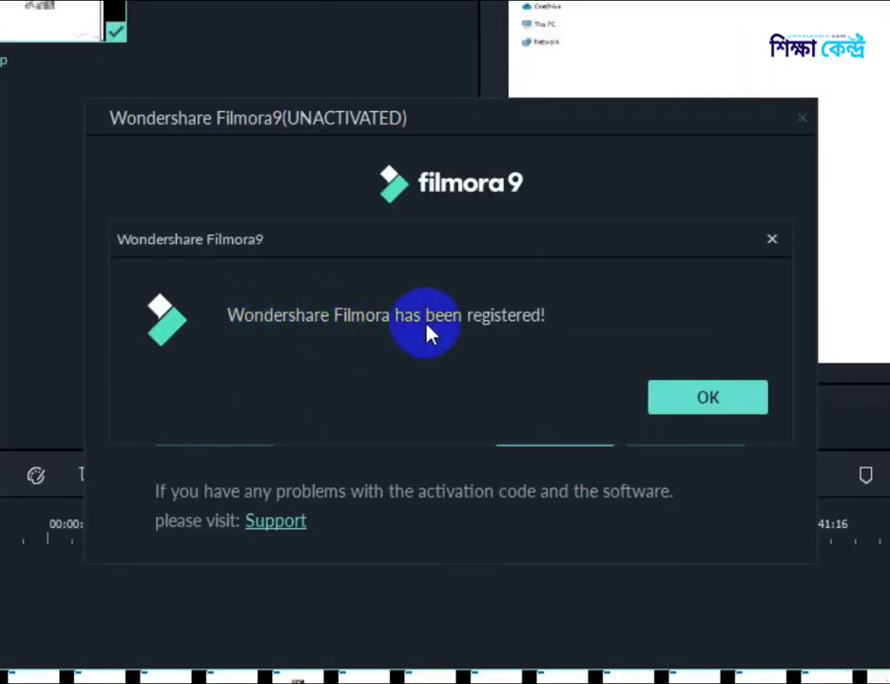
left_click_drag(551, 327, 219, 326)
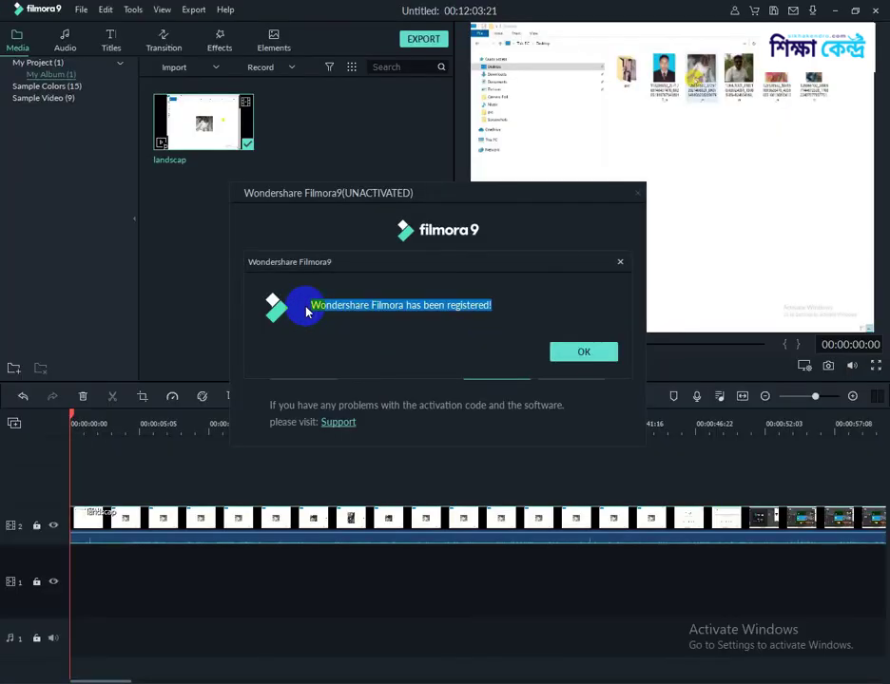
left_click(562, 347)
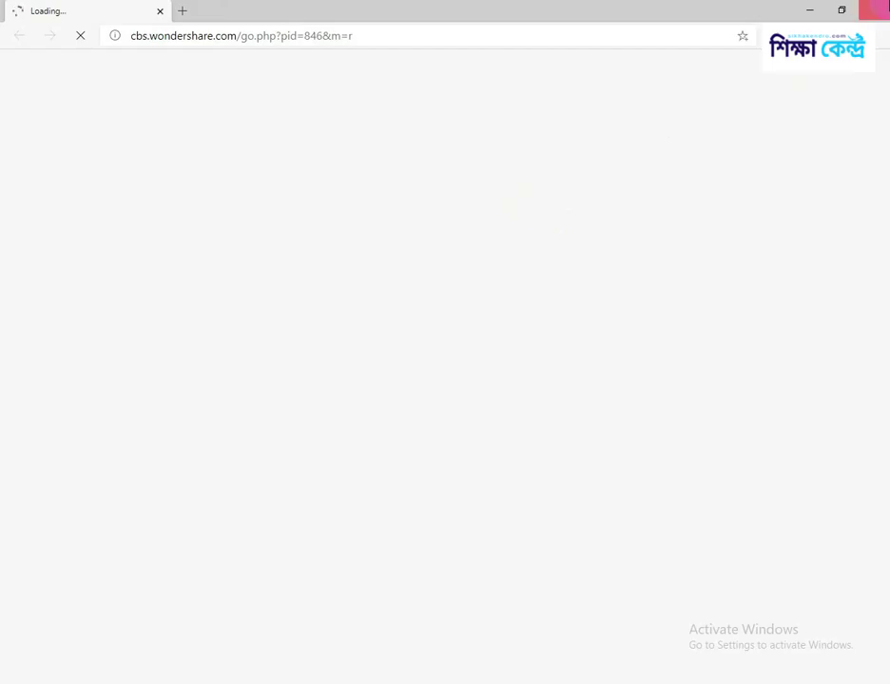
left_click(876, 7)
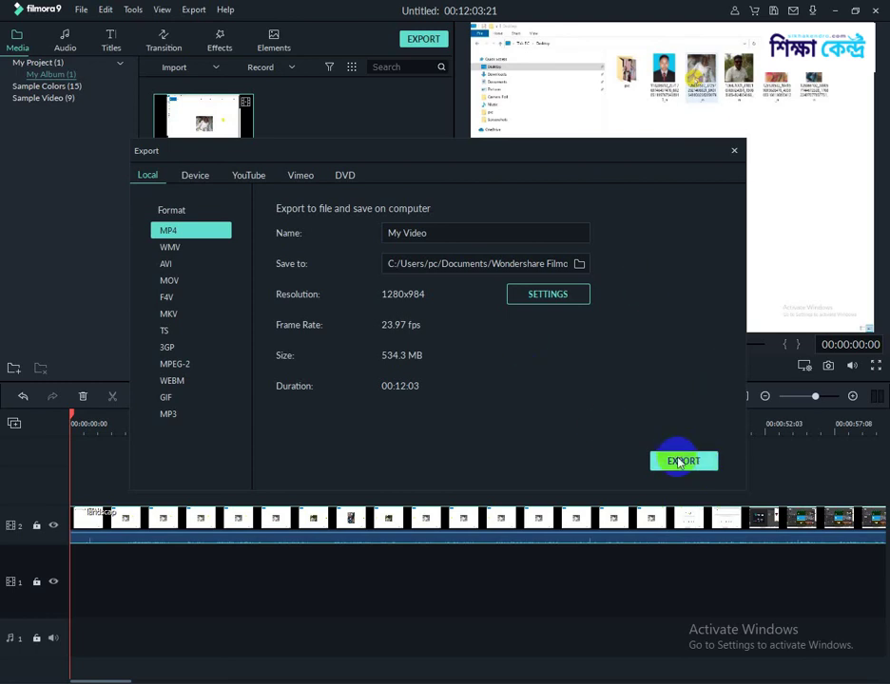
Start exporting the project as the local MP4 file My Video, abort the conversion, and close the export settings
left_click(679, 463)
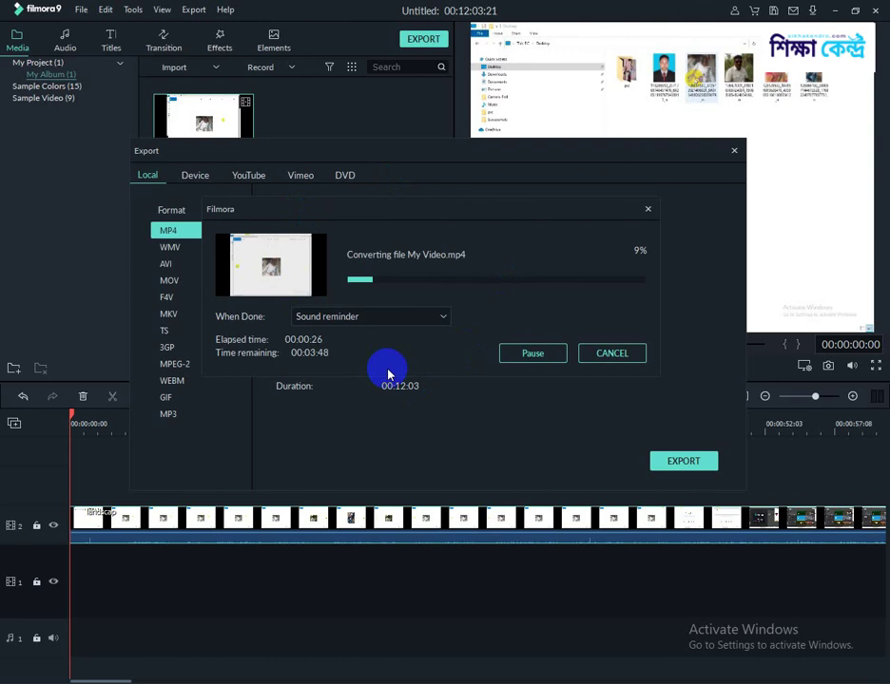
left_click(613, 356)
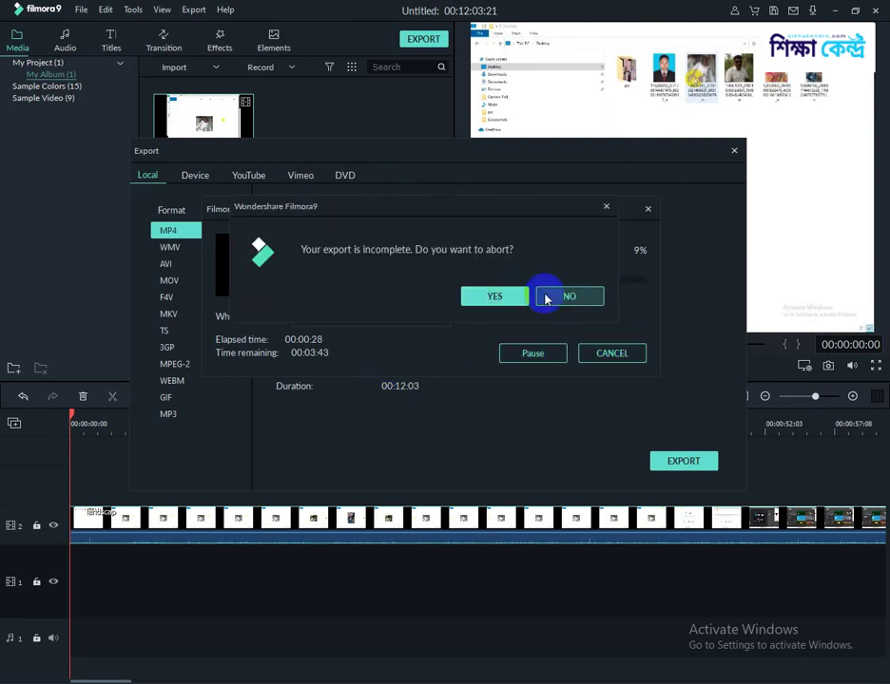
left_click(545, 299)
left_click(620, 354)
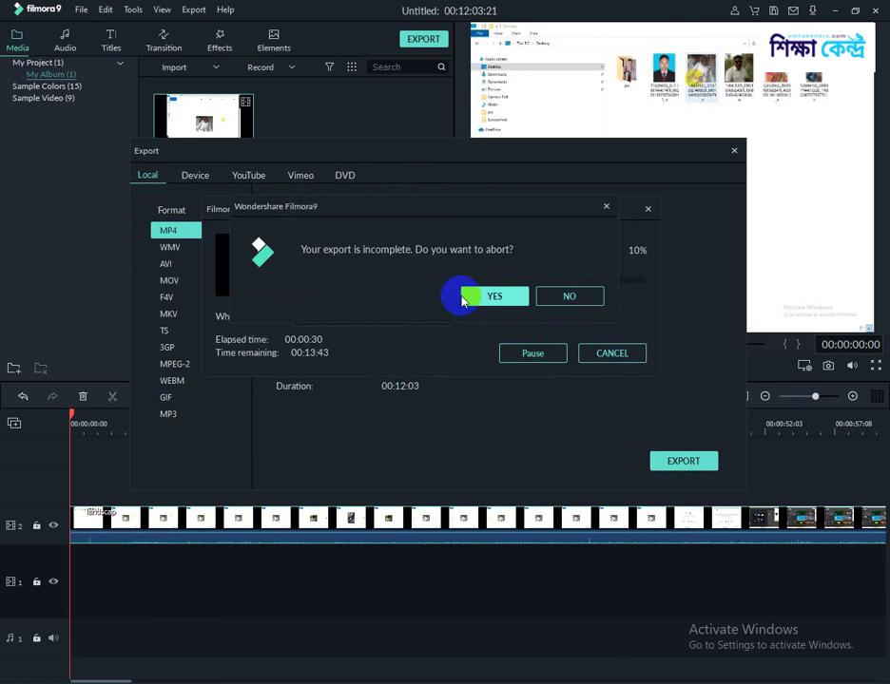
left_click(464, 300)
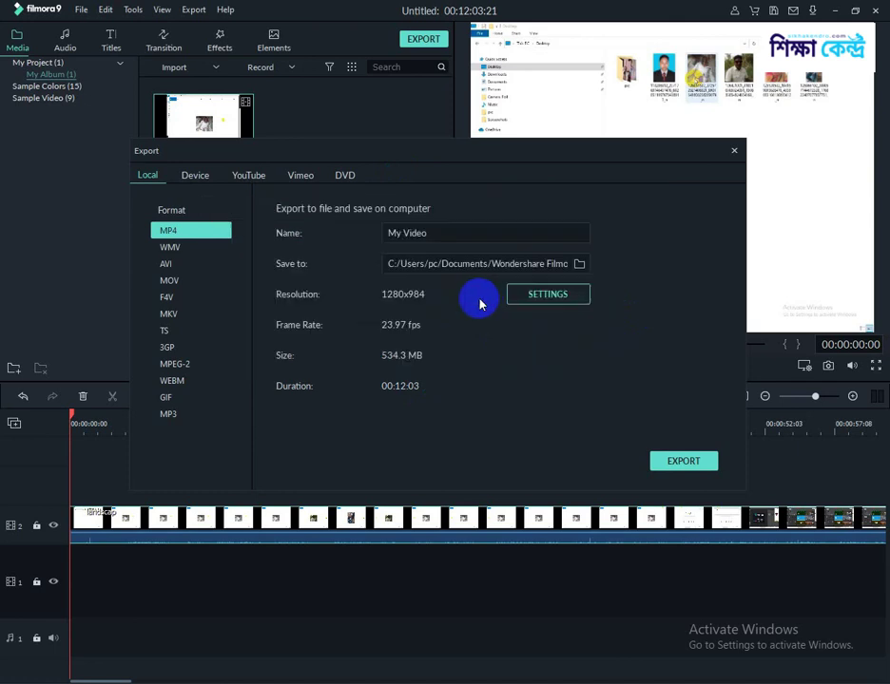
left_click(734, 154)
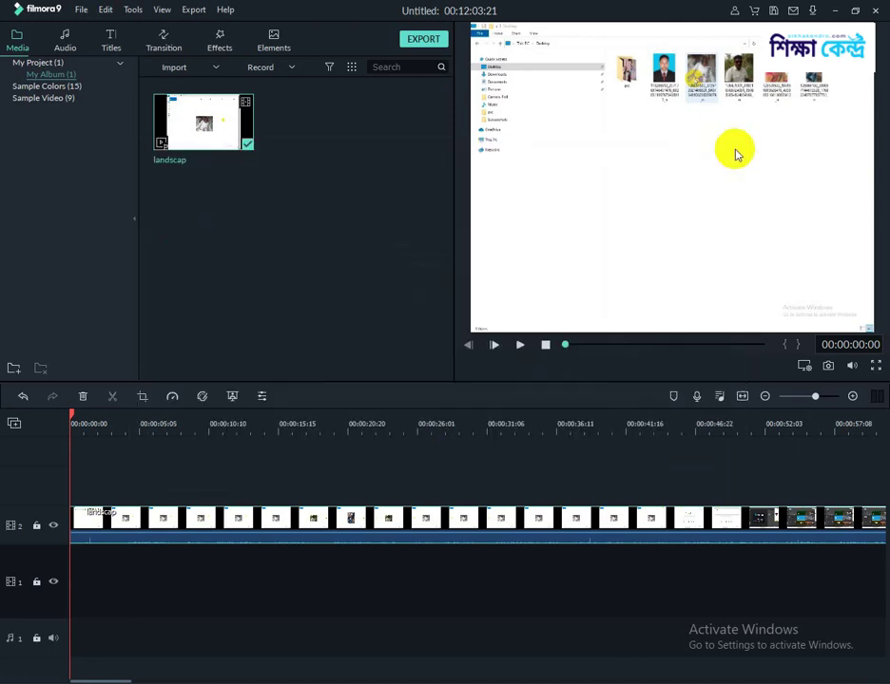
Close Filmora9 and the untitled Notepad note, discarding the note's changes
left_click(876, 12)
left_click(504, 352)
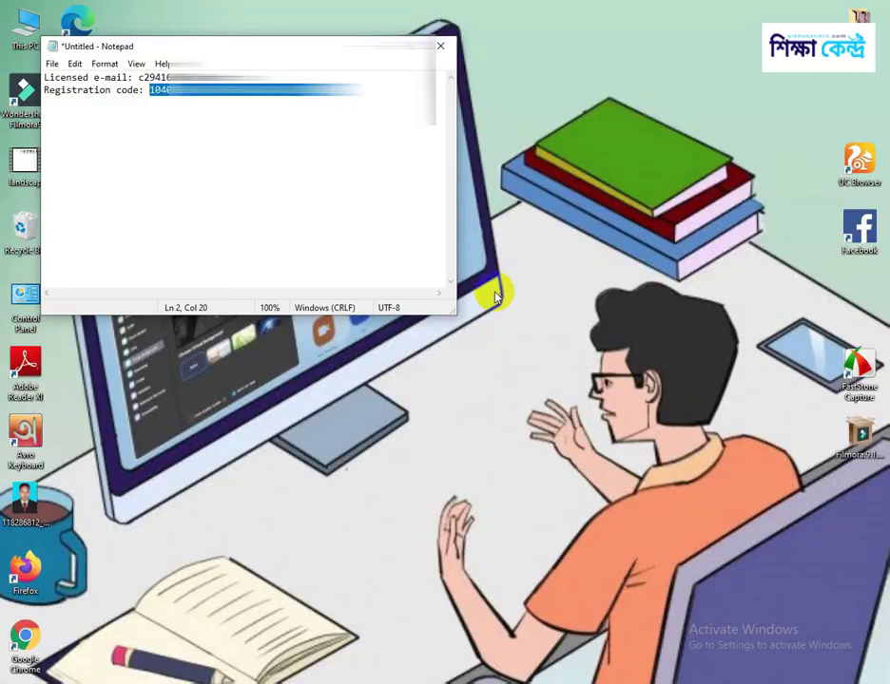
left_click(440, 46)
left_click(457, 352)
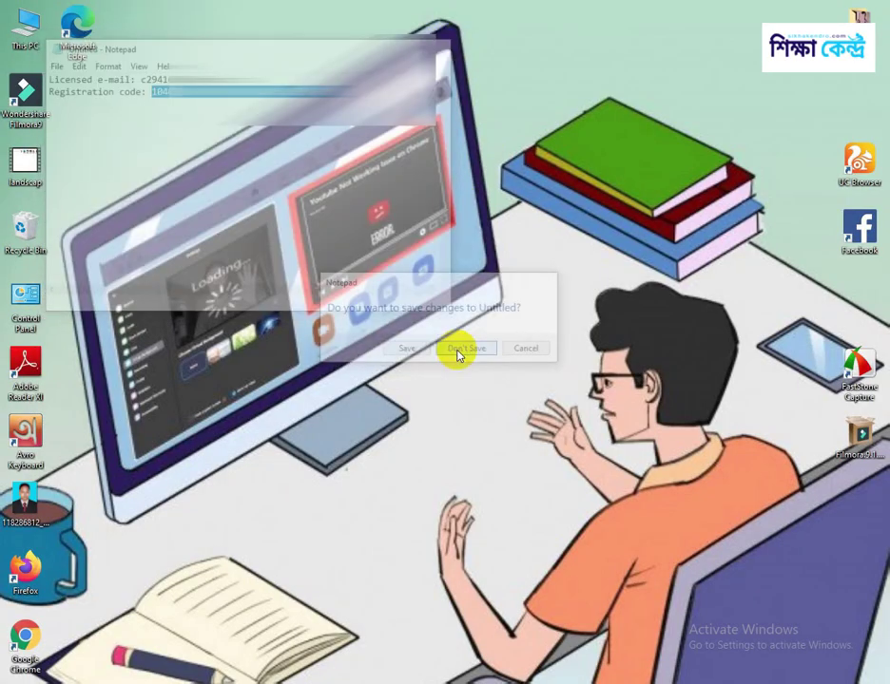